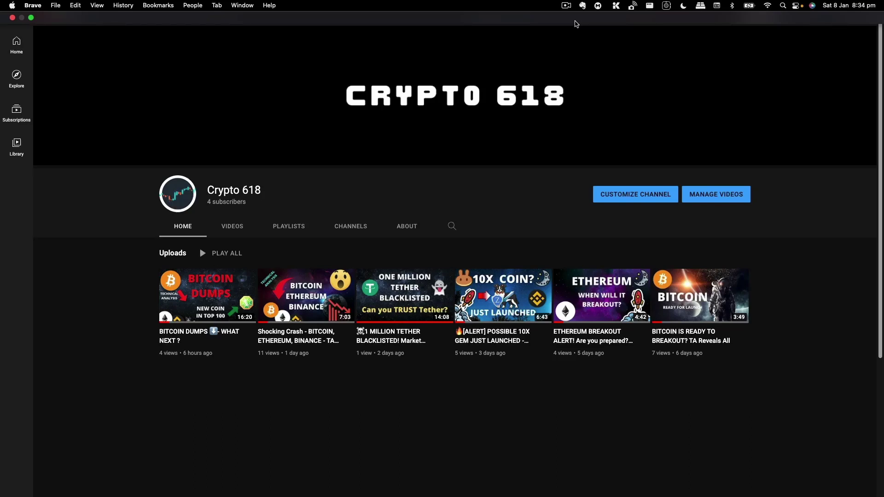
Switch from the YouTube channel window to the Horizon by Harmony bridge page.
key("ctrl+Tab")
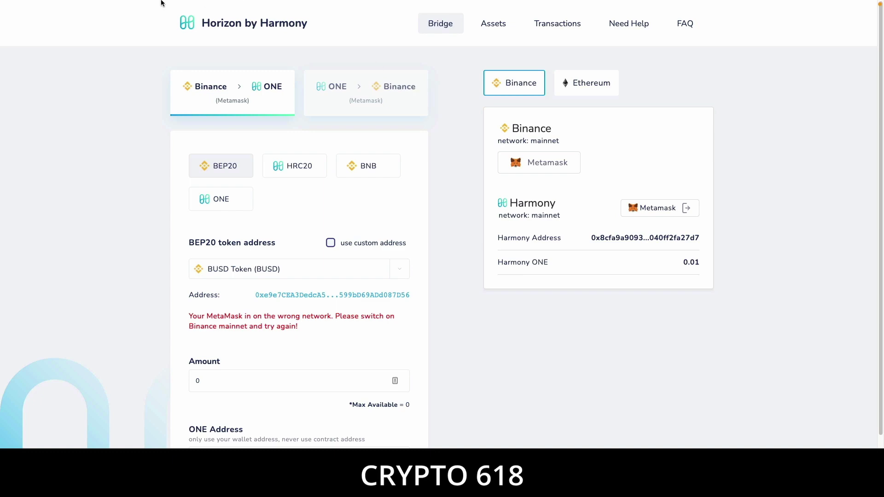
Leave full-screen mode and load the harmony.one website from the address bar.
mouse_move(106, 2)
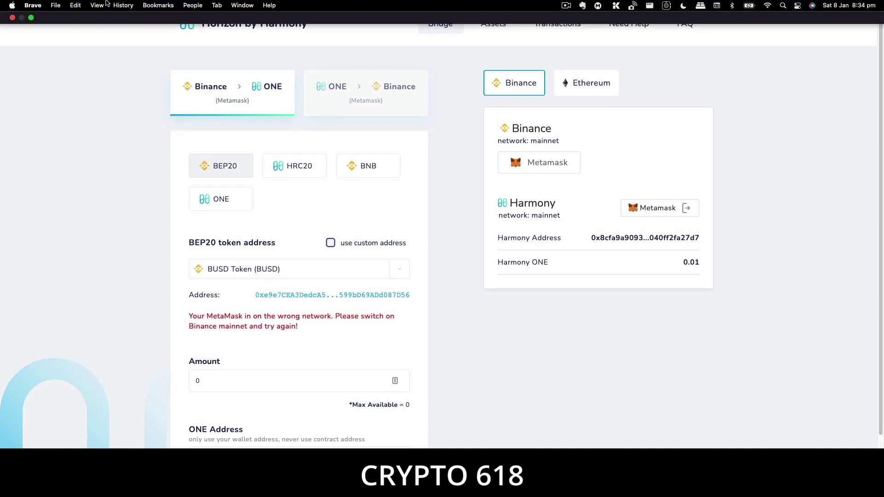
left_click(31, 18)
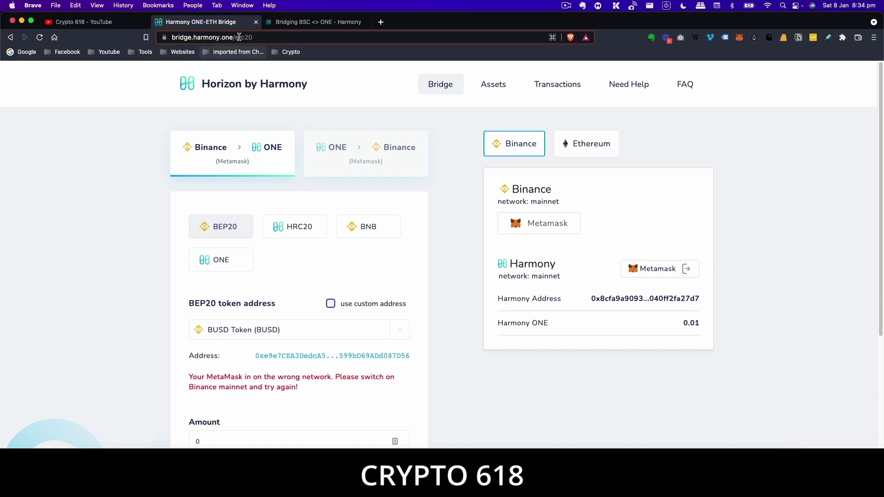
left_click(272, 39)
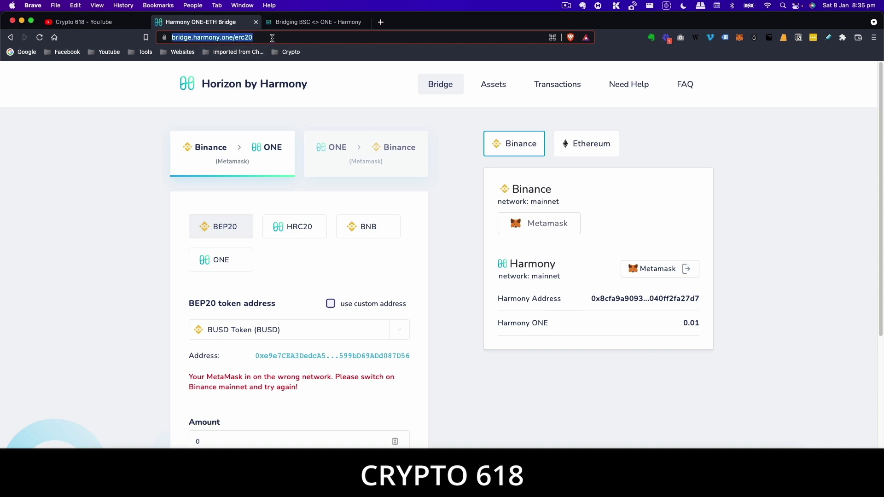
type("hamr")
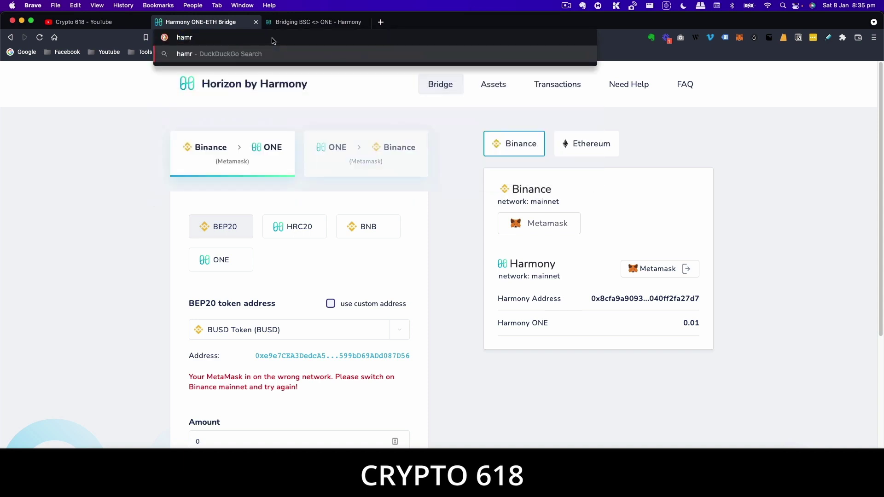
key("BackSpace")
key("BackSpace")
type("rmony.one")
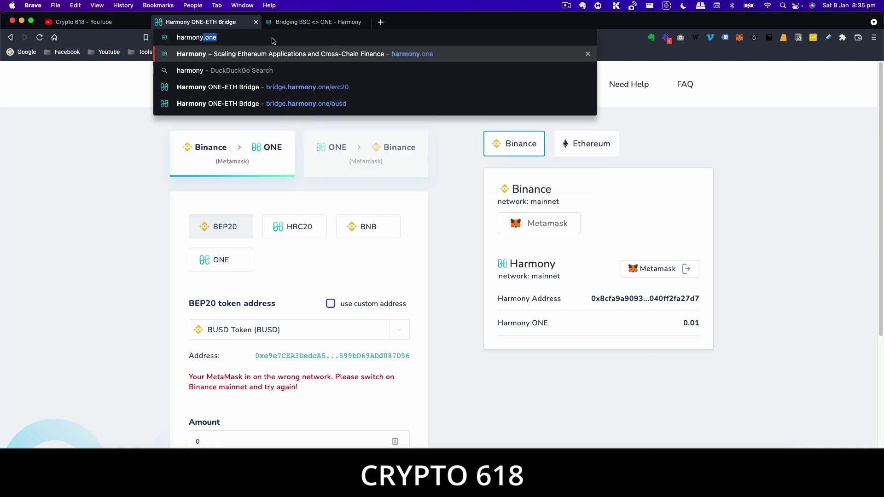
key("Return")
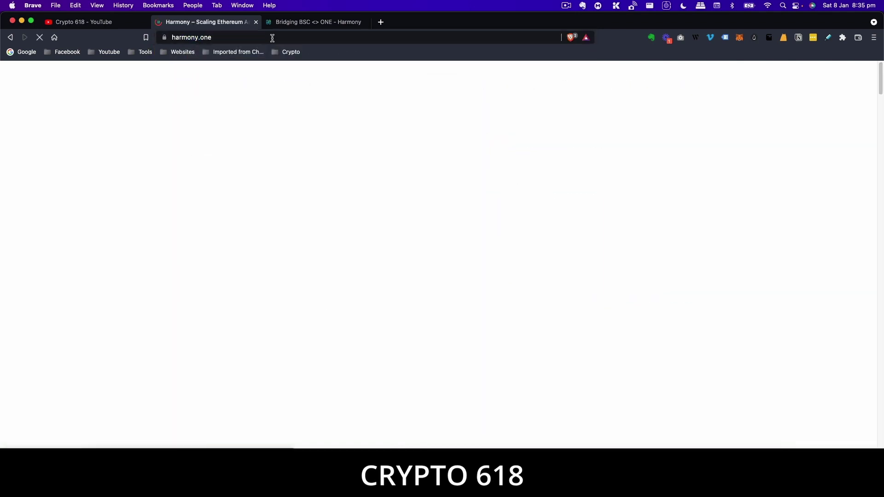
Scroll down the harmony.one homepage to its footer links.
scroll(415, 199, "down", 1)
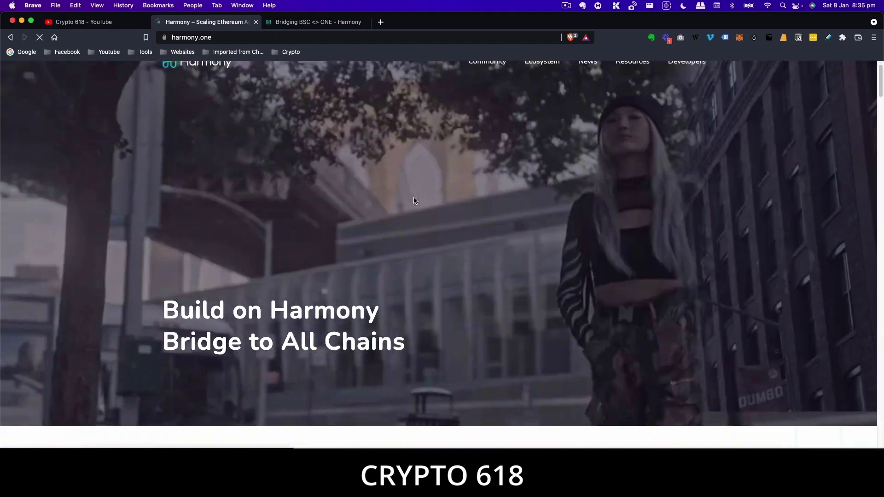
scroll(413, 201, "down", 20)
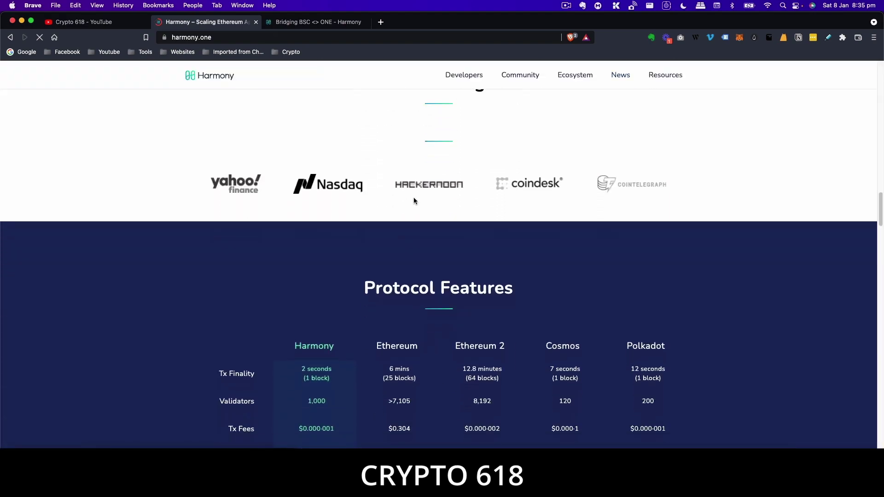
scroll(414, 201, "down", 20)
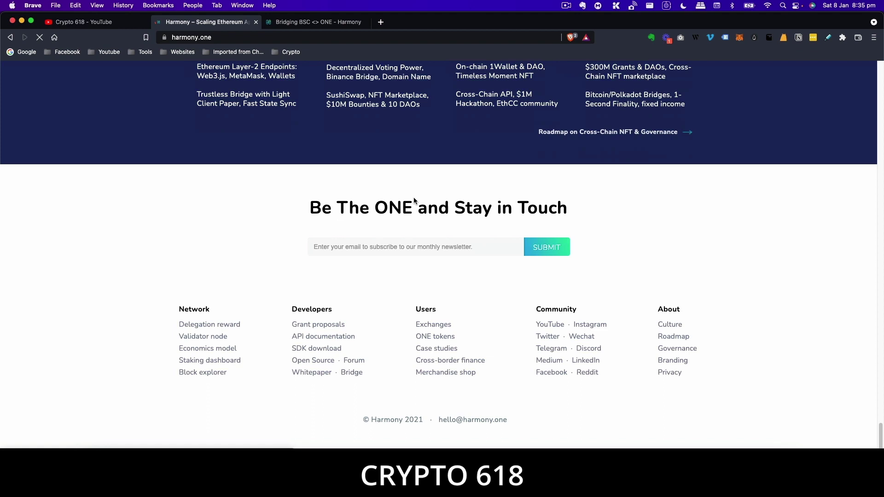
scroll(413, 200, "up", 1)
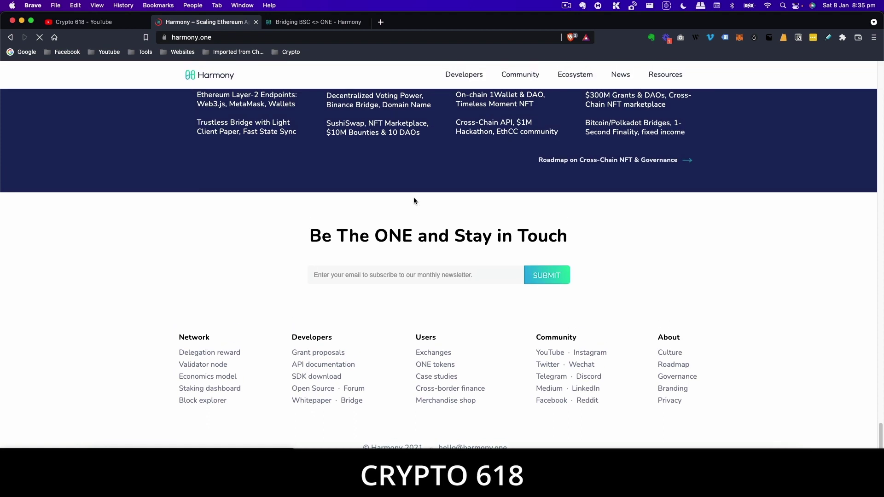
Open the Bridge from the harmony.one footer and close the homepage tab.
left_click(349, 401)
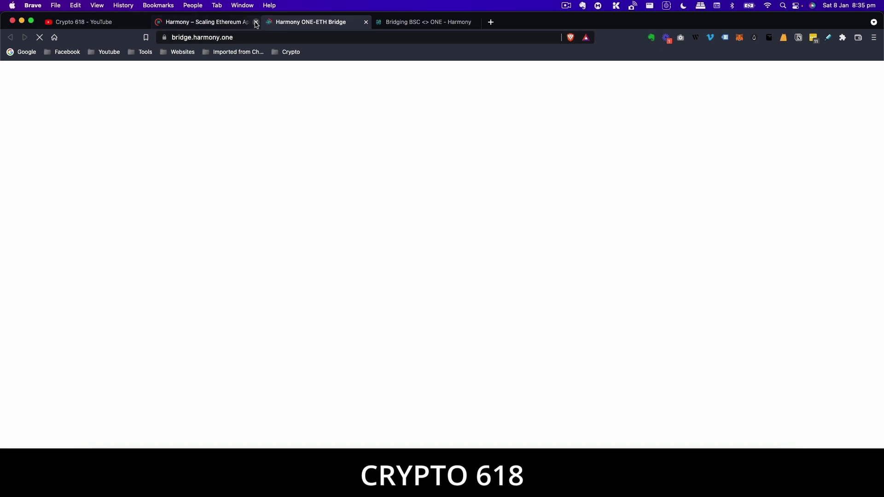
left_click(255, 23)
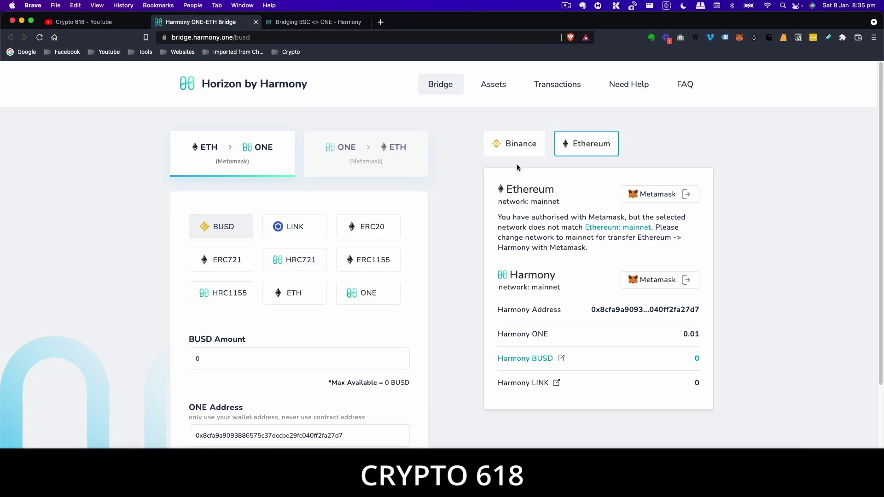
scroll(472, 164, "down", 1)
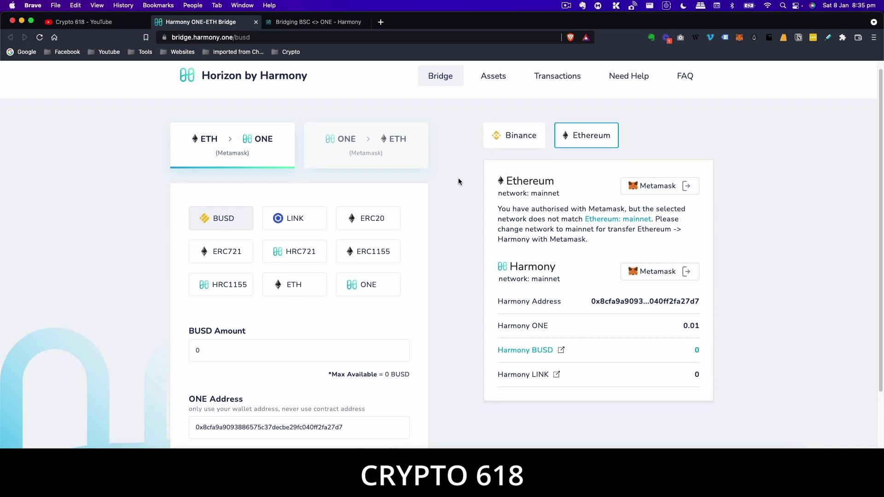
scroll(471, 166, "up", 1)
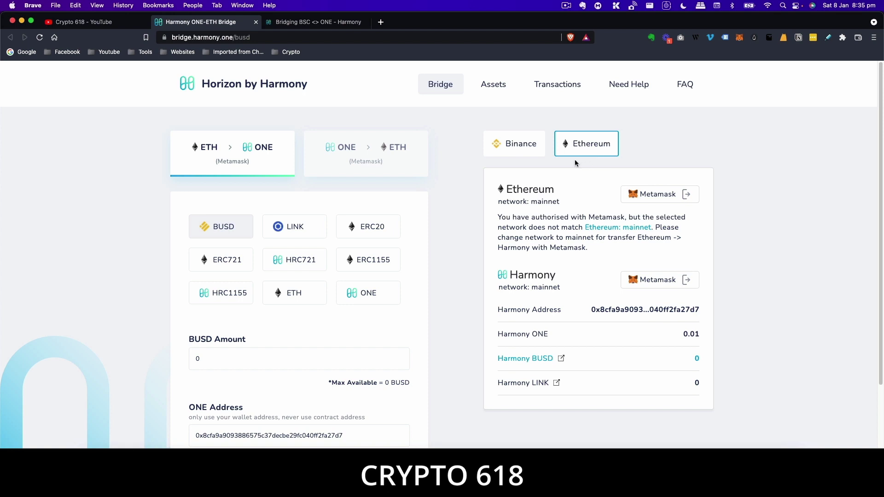
Select Binance transfers, switch to ONE → Binance, then return to Binance → ONE.
left_click(523, 148)
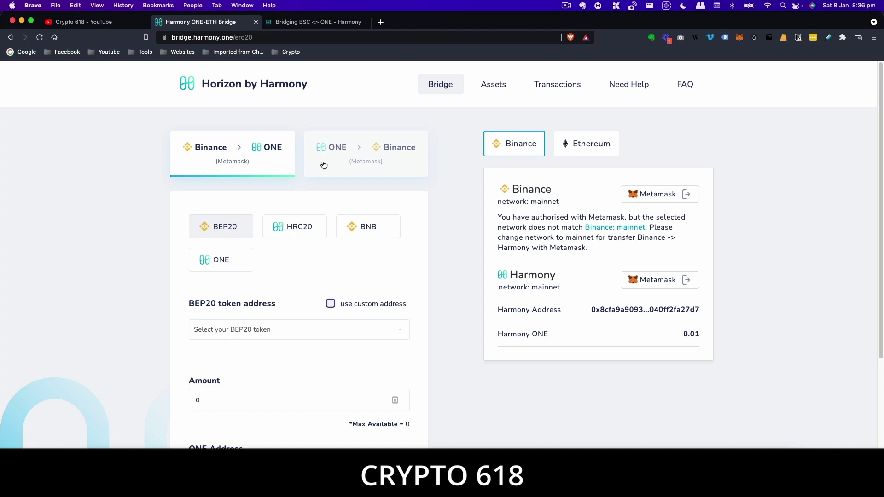
left_click(361, 156)
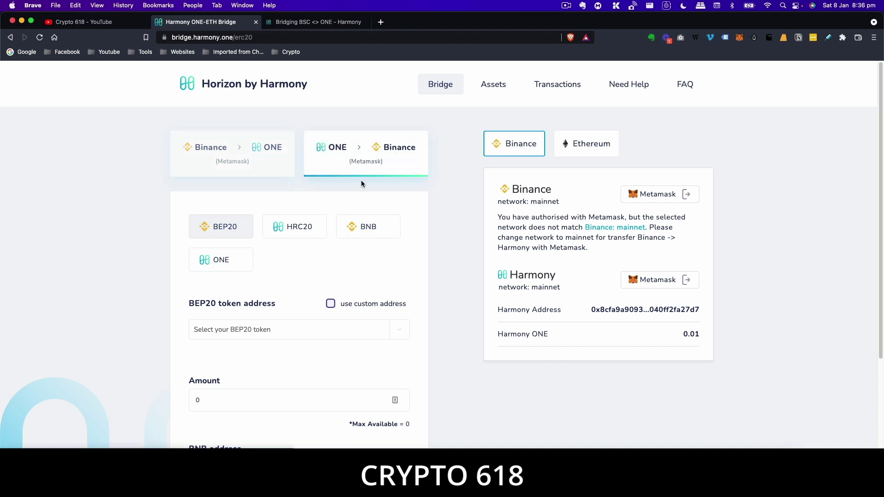
left_click(233, 158)
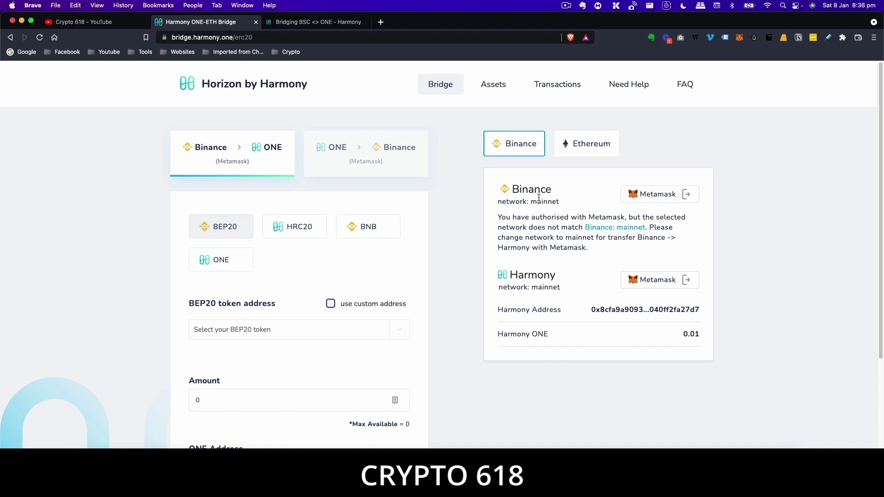
Switch the MetaMask network to Binance Smart Chain and return to the bridge.
left_click(740, 38)
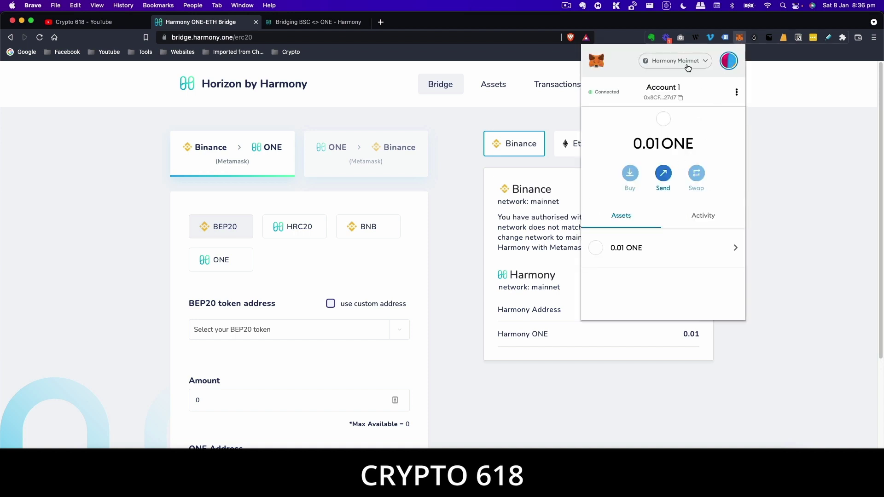
left_click(686, 64)
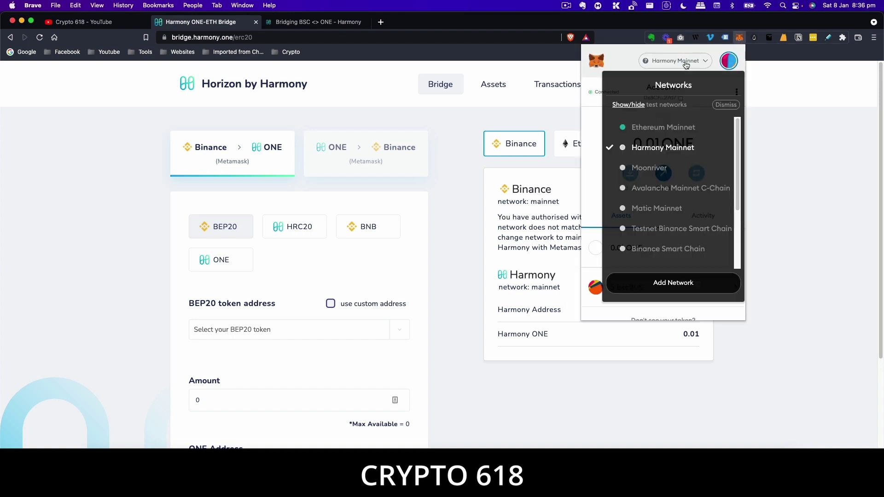
left_click(662, 250)
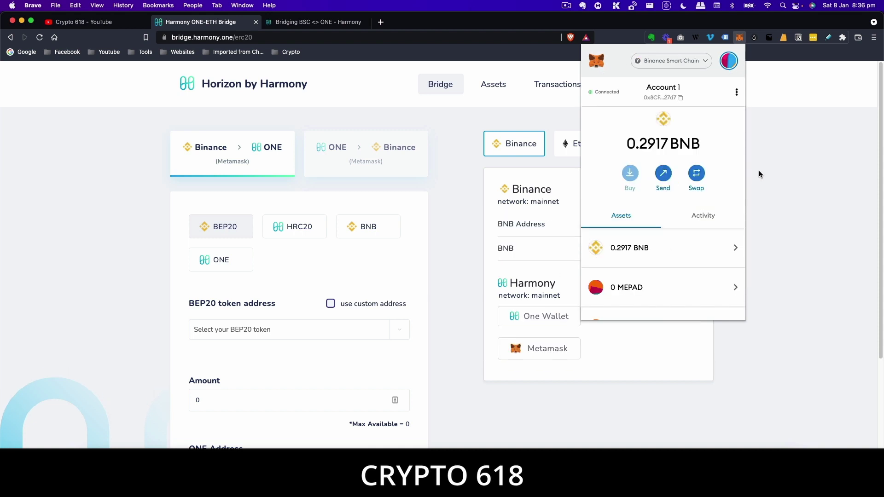
left_click(778, 161)
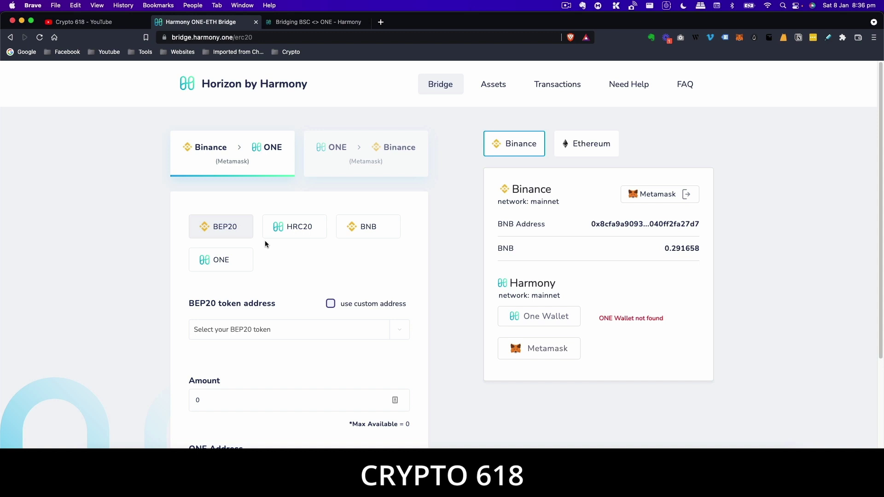
Connect MetaMask as the wallet for the Harmony side of the bridge.
scroll(438, 202, "down", 1)
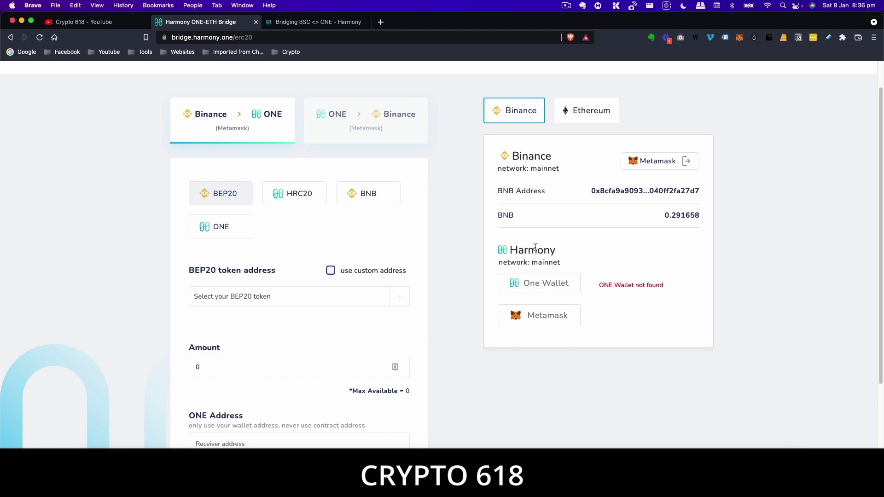
left_click(545, 324)
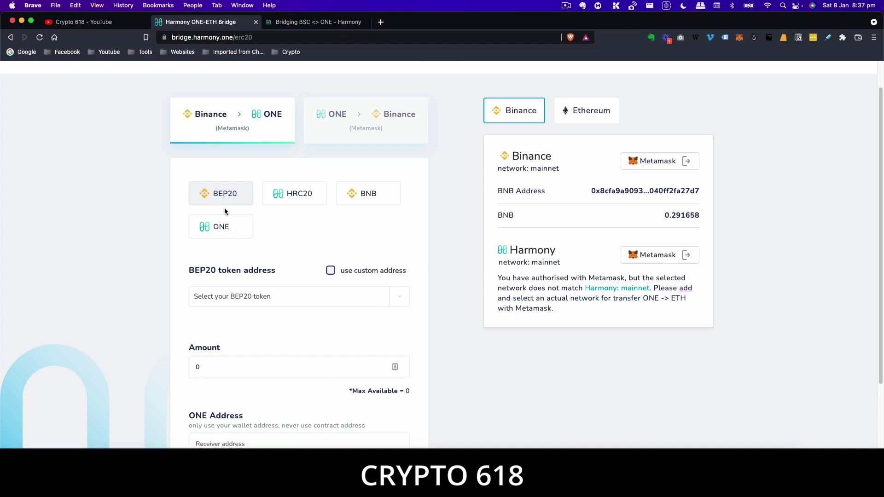
Select 'BUSD Token (BUSD)' from the BEP20 token address dropdown.
left_click(251, 296)
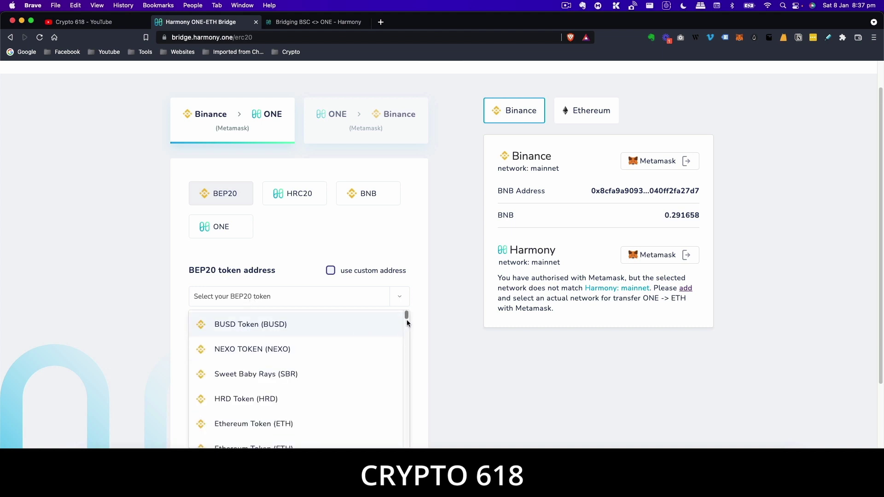
mouse_move(406, 316)
left_mouse_down()
mouse_move(407, 341)
mouse_move(407, 313)
left_mouse_up()
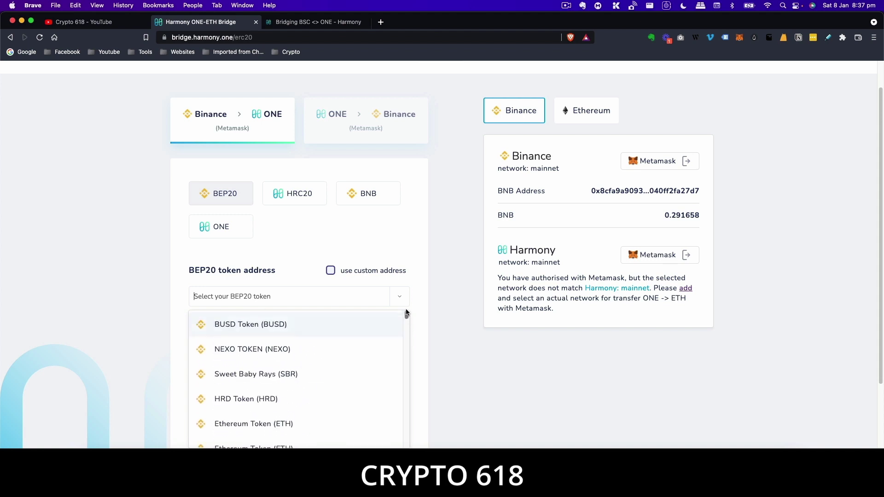
left_click(236, 324)
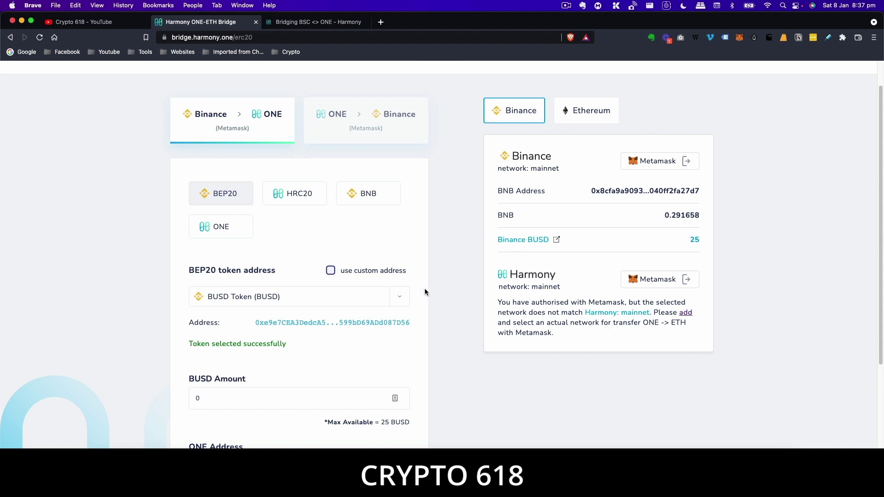
scroll(424, 289, "down", 2)
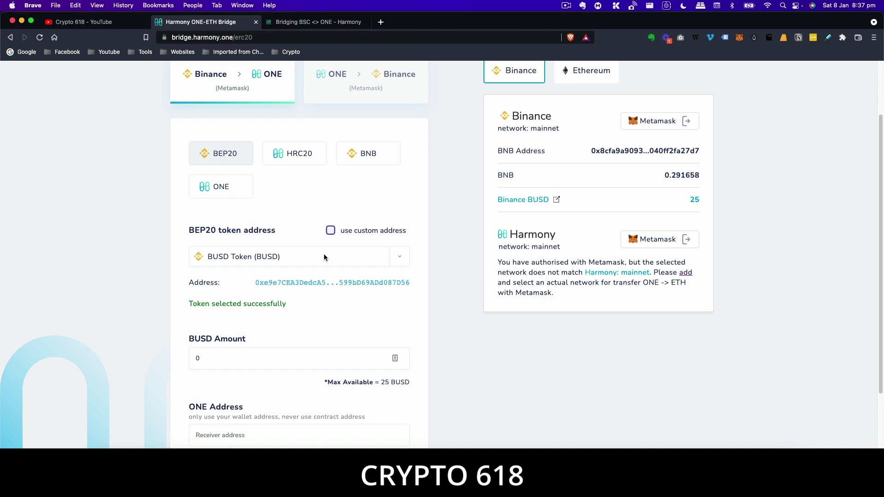
Enter 25 as the BUSD amount.
scroll(321, 275, "down", 3)
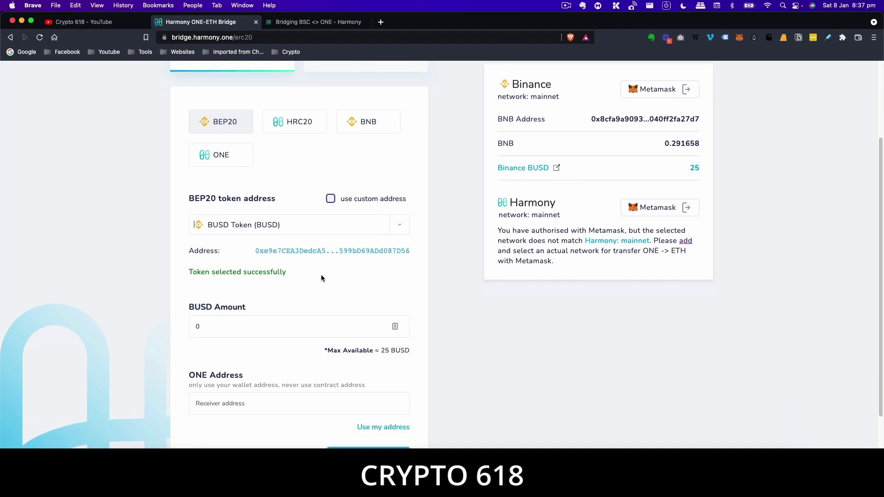
left_click(190, 289)
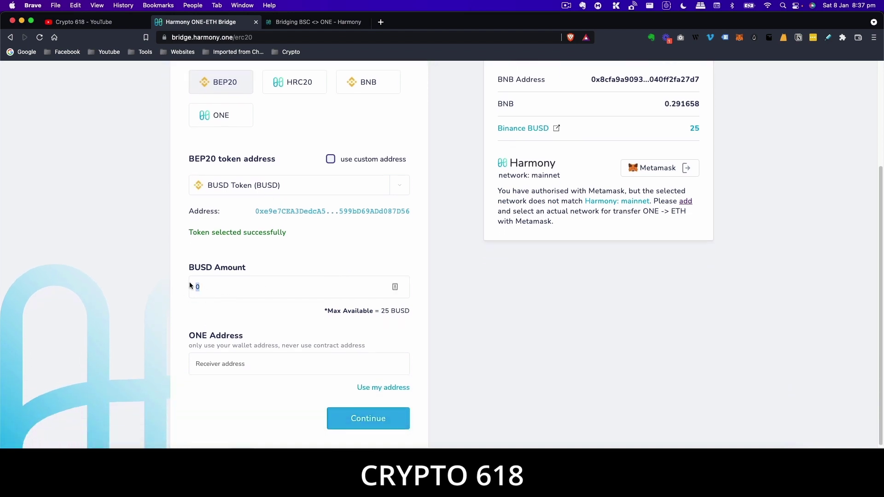
type("25")
Fill the receiving ONE address with your own wallet address using 'Use my address'.
scroll(226, 335, "down", 1)
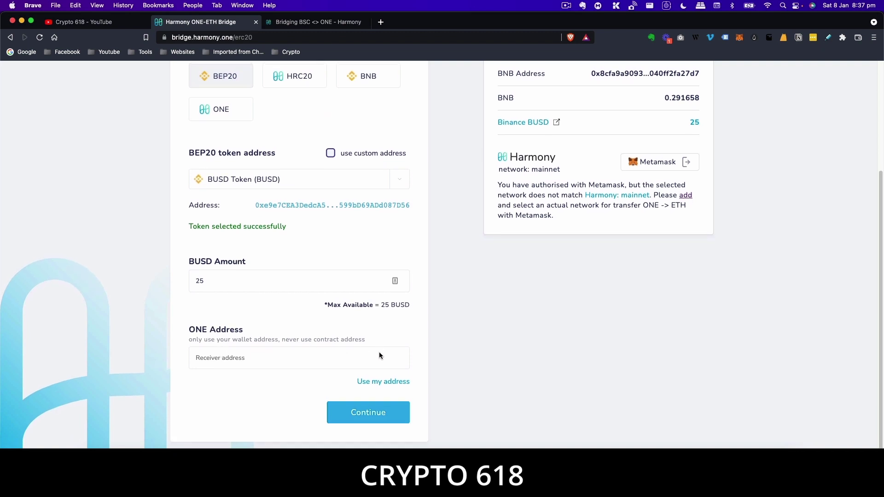
scroll(483, 330, "up", 3)
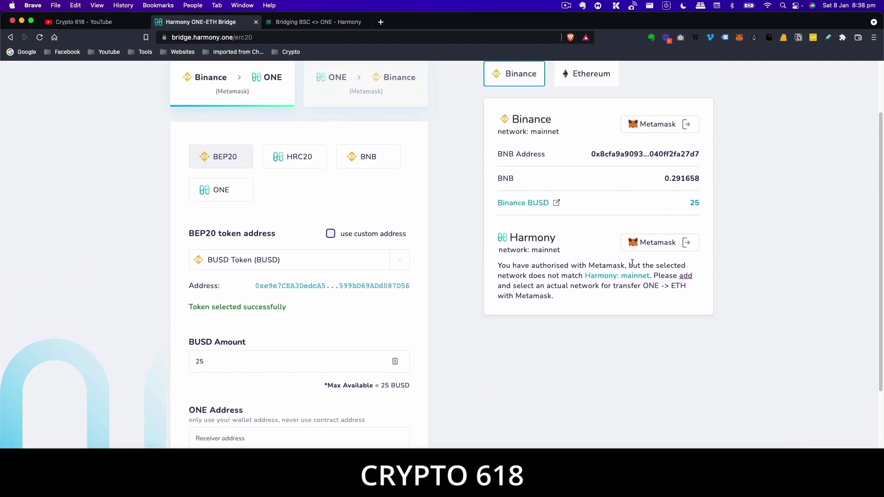
scroll(467, 302, "down", 1)
scroll(467, 302, "down", 1)
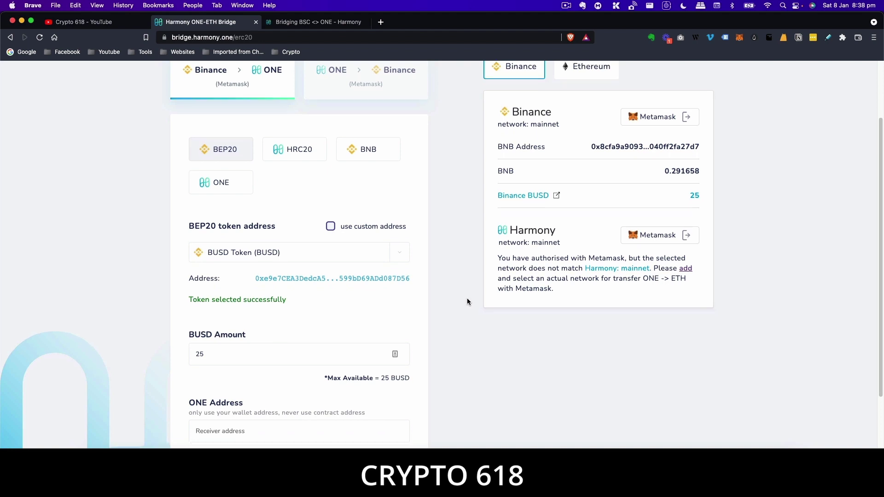
scroll(467, 302, "down", 3)
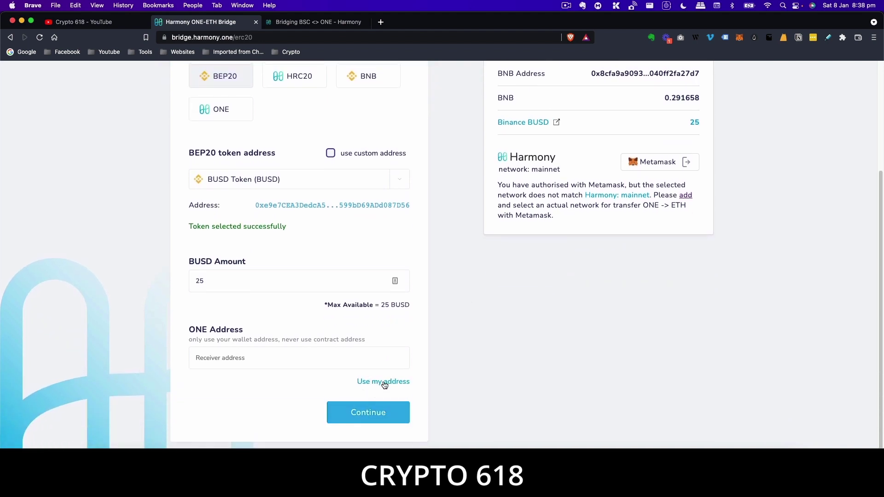
left_click(388, 385)
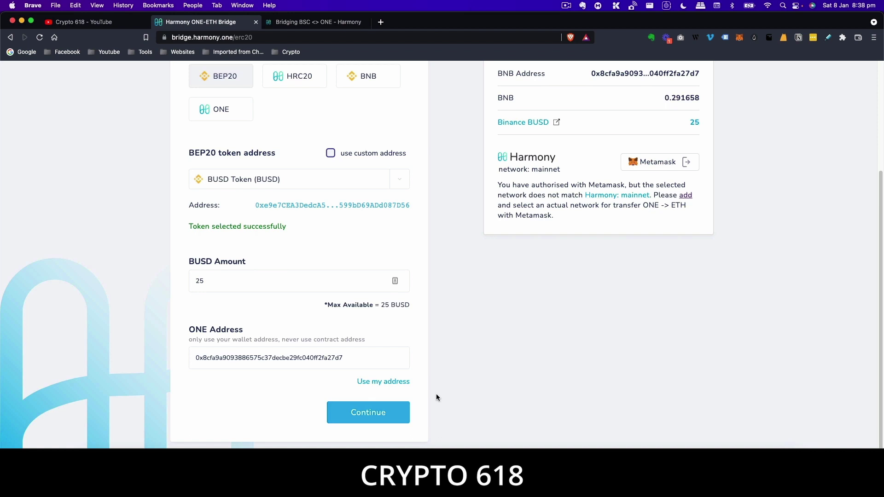
Continue with the 25 BUSD transfer and confirm the Important bridging warnings.
left_click(370, 415)
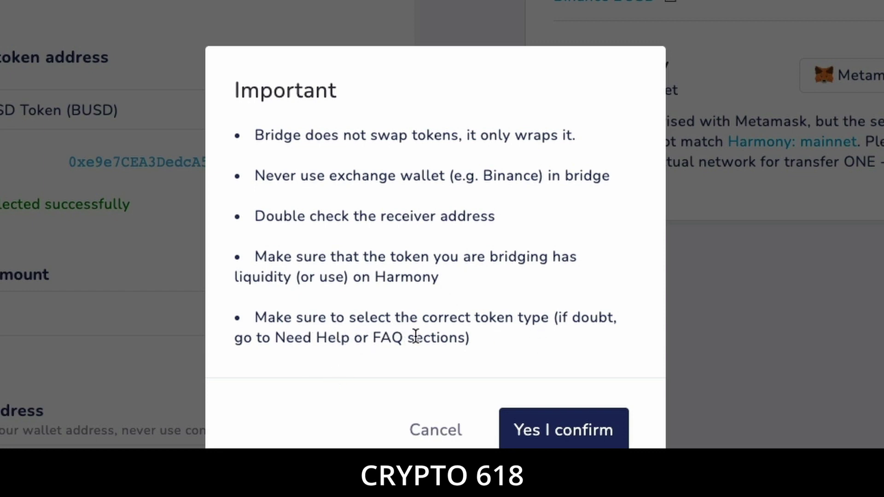
left_click(561, 423)
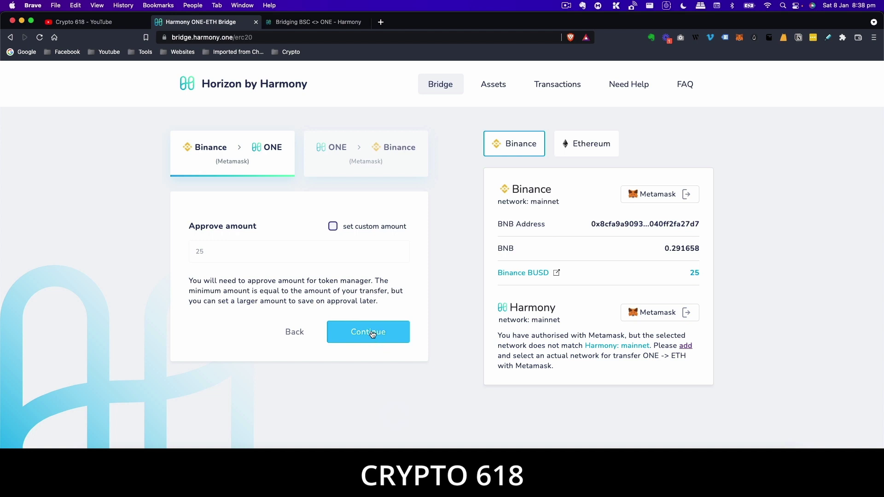
Keep the approval amount at 25 and continue to the confirmation summary.
left_click(373, 334)
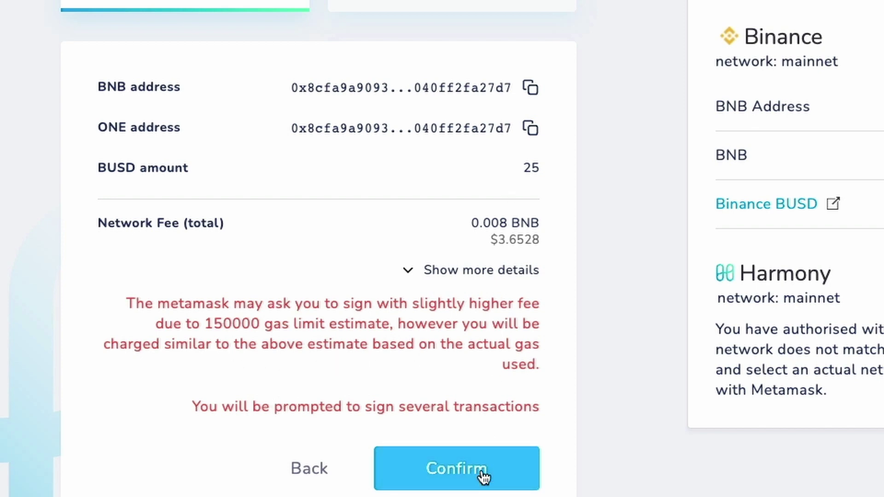
Confirm the 25 BUSD bridge, grant MetaMask BUSD access, and sign the Lock Token transaction.
left_click(466, 470)
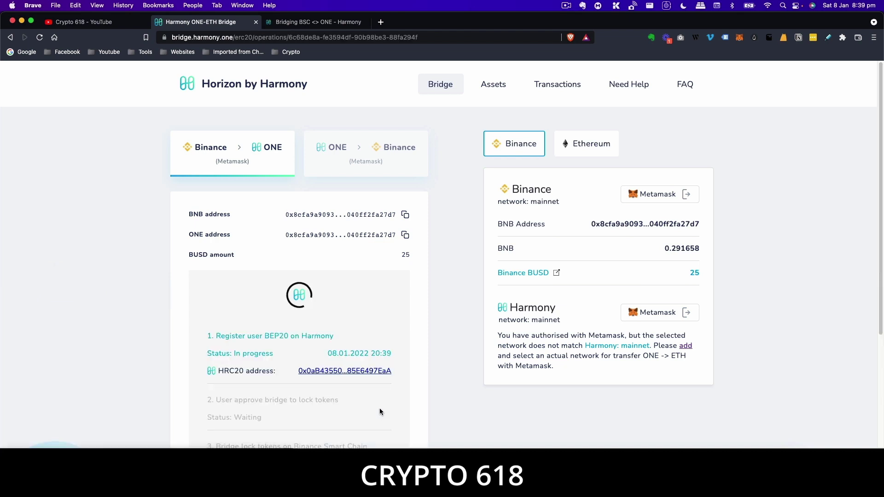
scroll(442, 325, "down", 3)
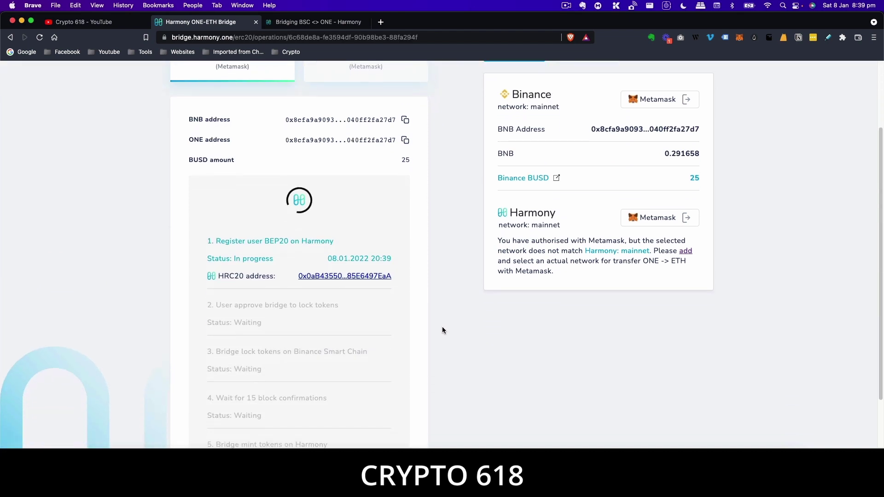
scroll(441, 330, "up", 1)
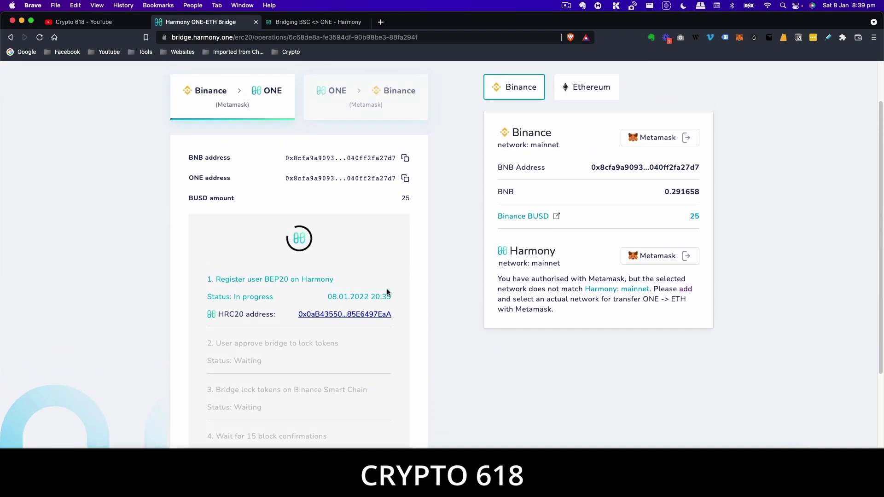
scroll(424, 292, "down", 3)
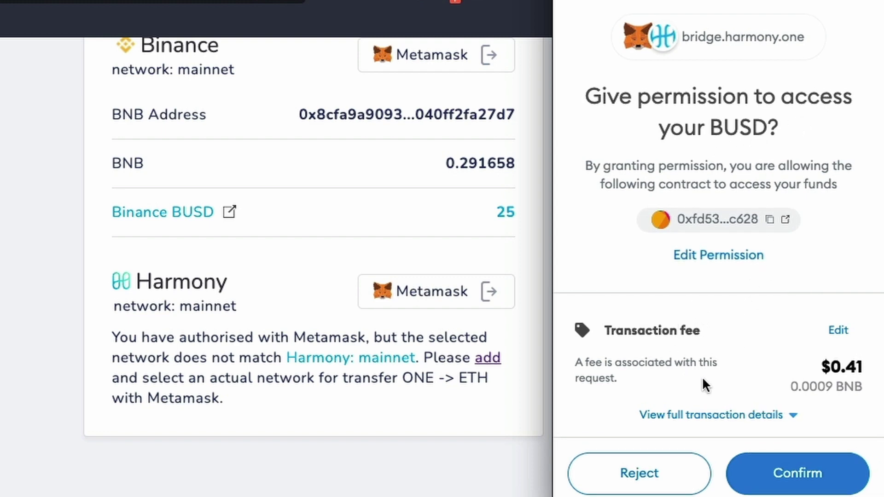
left_click(799, 474)
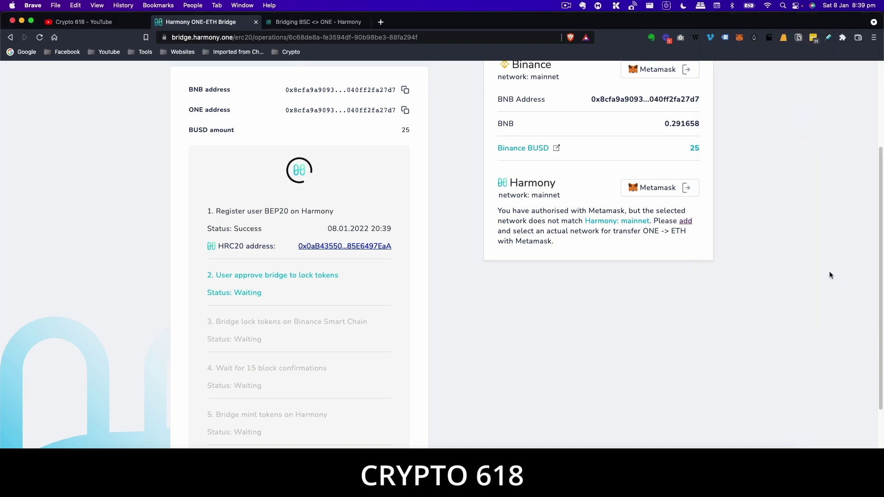
scroll(444, 298, "down", 3)
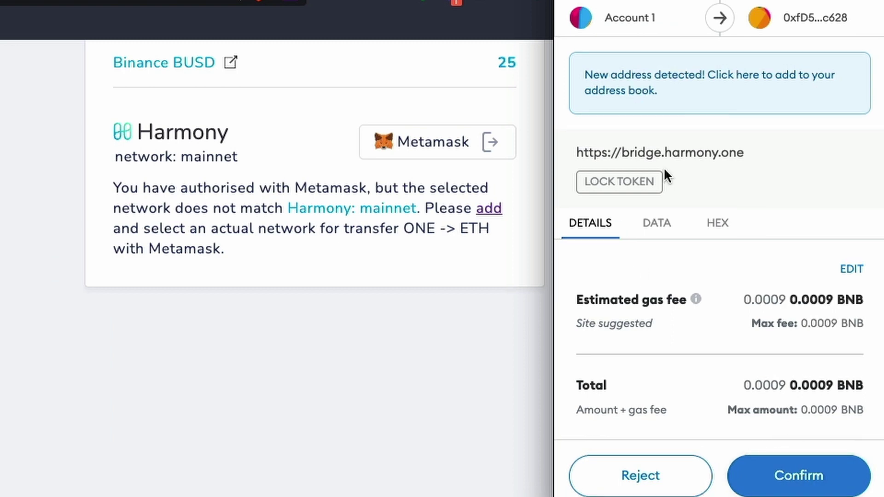
left_click(804, 481)
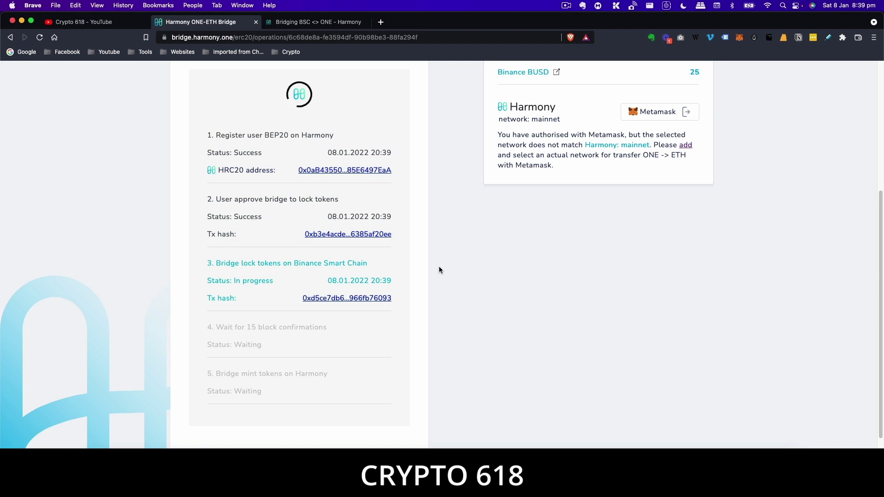
Watch the BUSD lock on Binance Smart Chain and the 15 block confirmations complete.
scroll(438, 267, "up", 1)
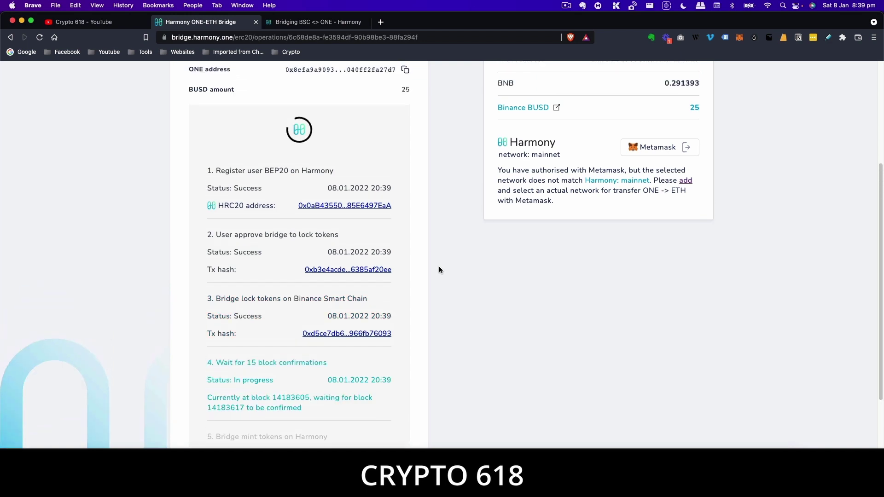
scroll(439, 270, "down", 3)
scroll(439, 270, "down", 1)
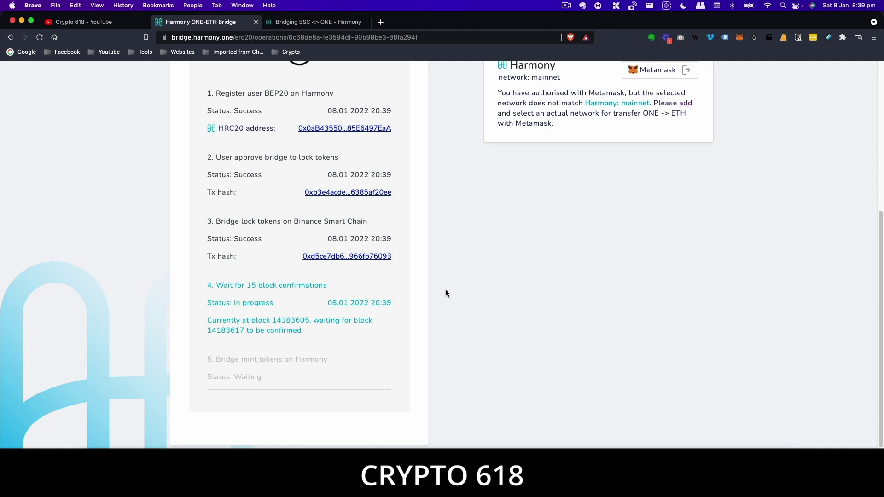
scroll(444, 297, "down", 1)
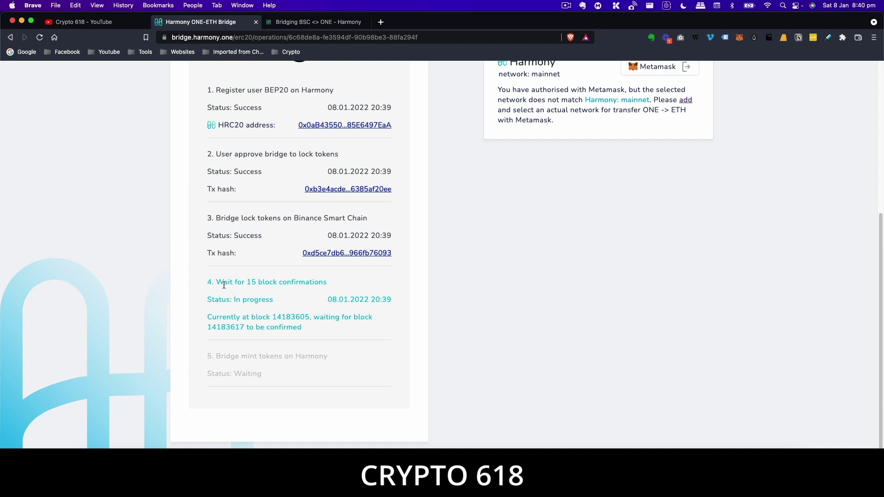
left_click_drag(243, 283, 277, 284)
left_click(403, 298)
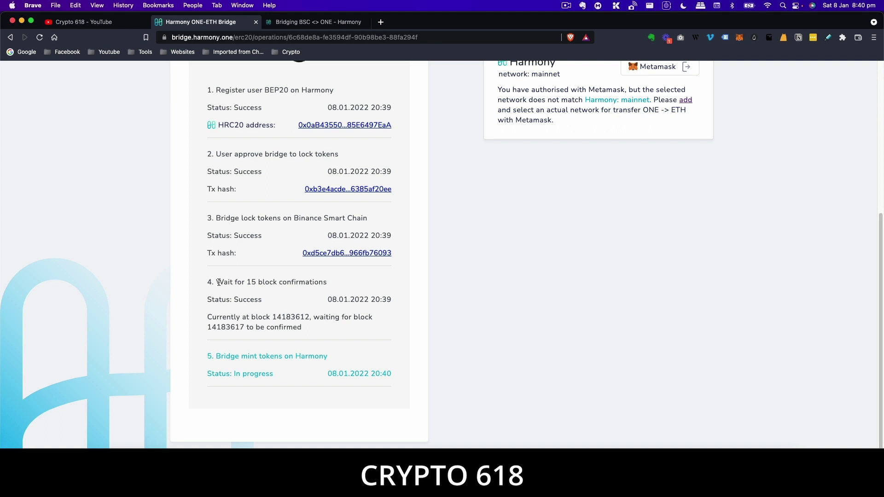
Confirm the 15-block wait shows Success while minting on Harmony finishes with a Tx hash.
left_click_drag(219, 282, 332, 283)
left_click(365, 285)
left_click_drag(239, 299, 255, 300)
left_click(460, 313)
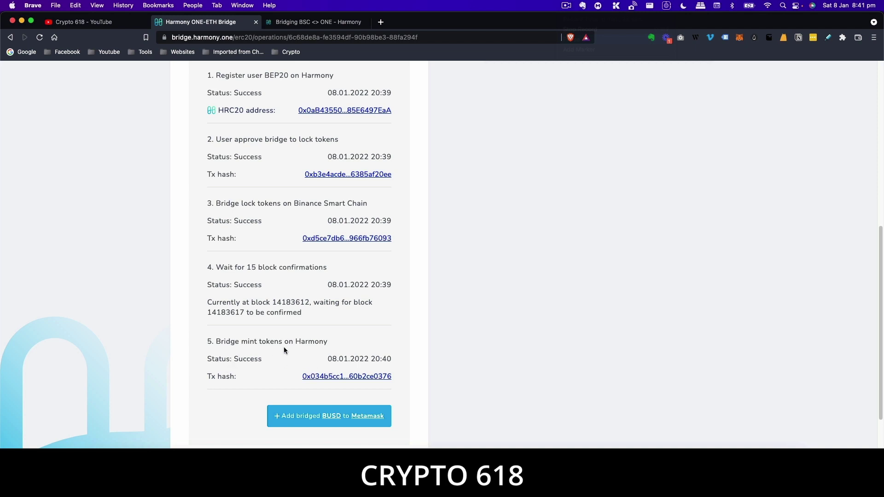
Try adding the bridged BUSD token to MetaMask and dismiss the network-switch notice.
scroll(297, 406, "down", 2)
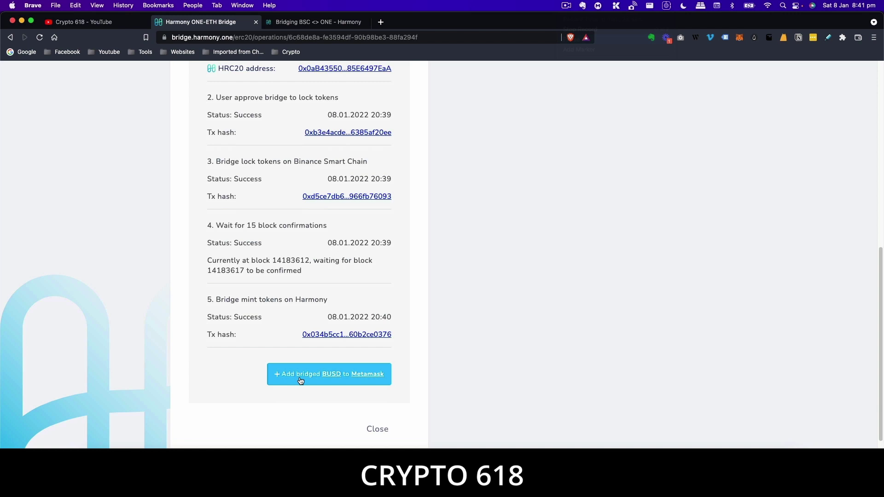
left_click(330, 375)
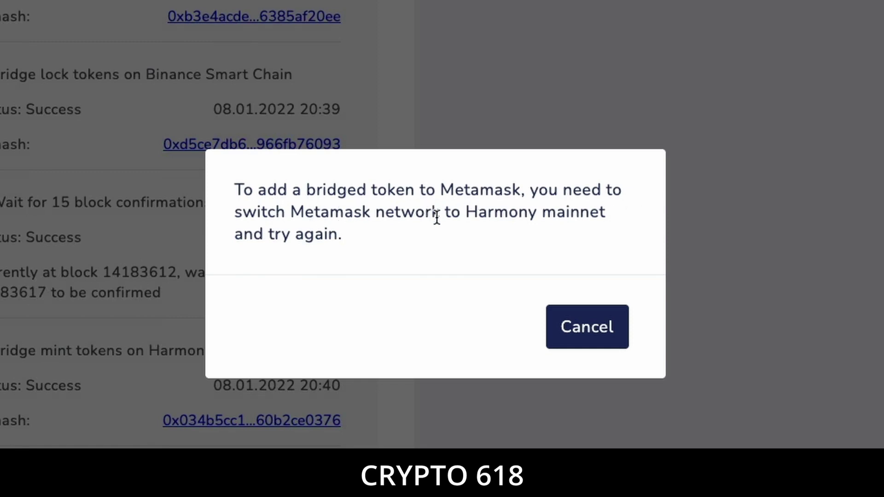
left_click(600, 330)
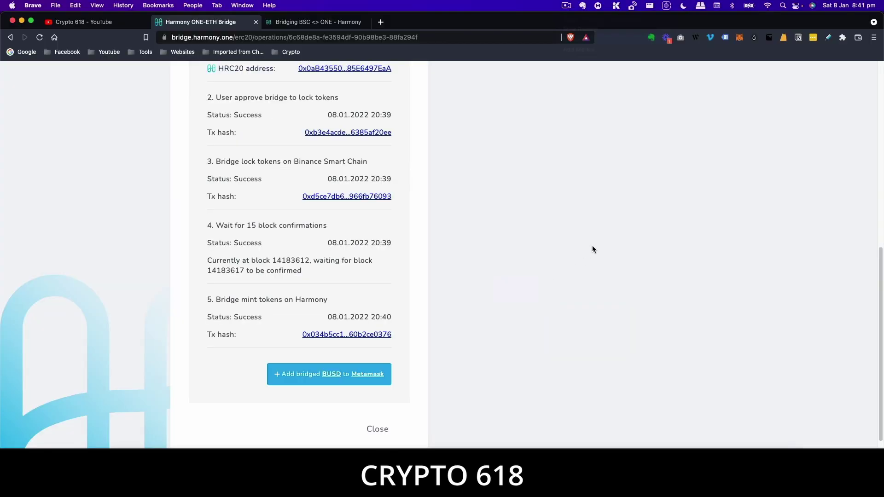
Switch MetaMask to Harmony Mainnet, where the wallet shows 0.01 ONE.
scroll(598, 235, "up", 10)
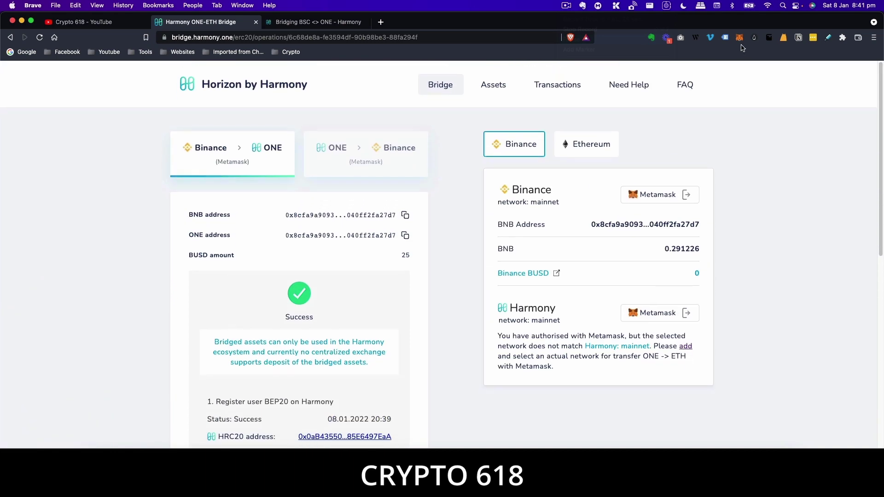
left_click(741, 39)
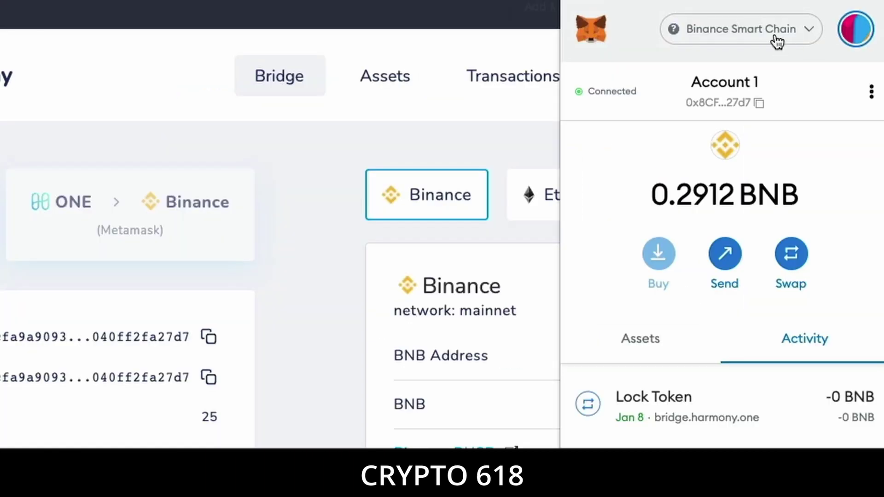
left_click(684, 62)
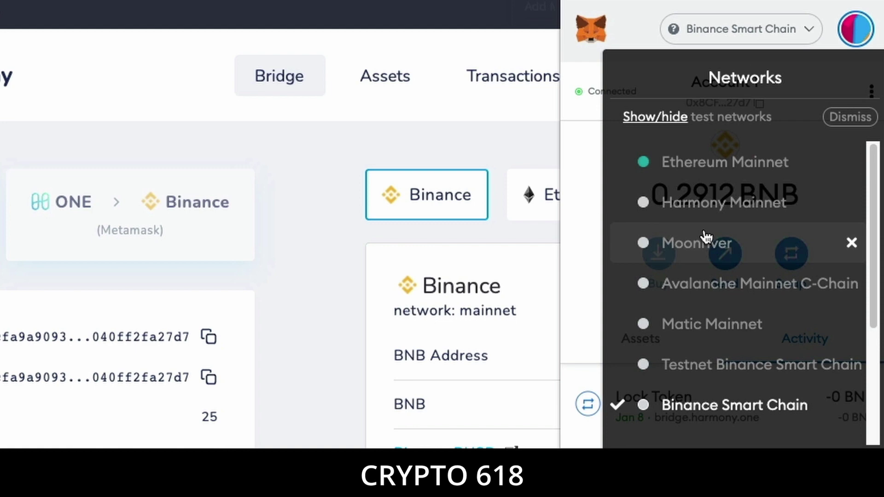
left_click(722, 204)
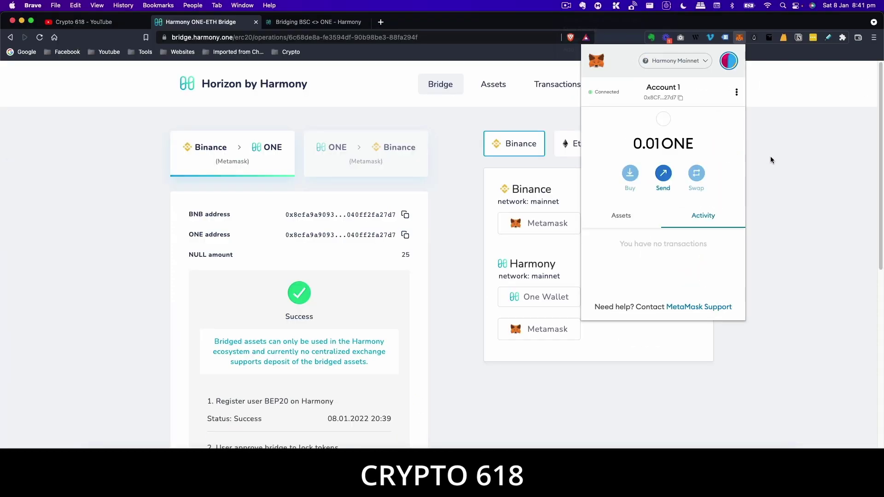
Close MetaMask and request adding bscBUSD, bringing up the import prompt with a 30 balance.
left_click(775, 159)
scroll(450, 296, "down", 8)
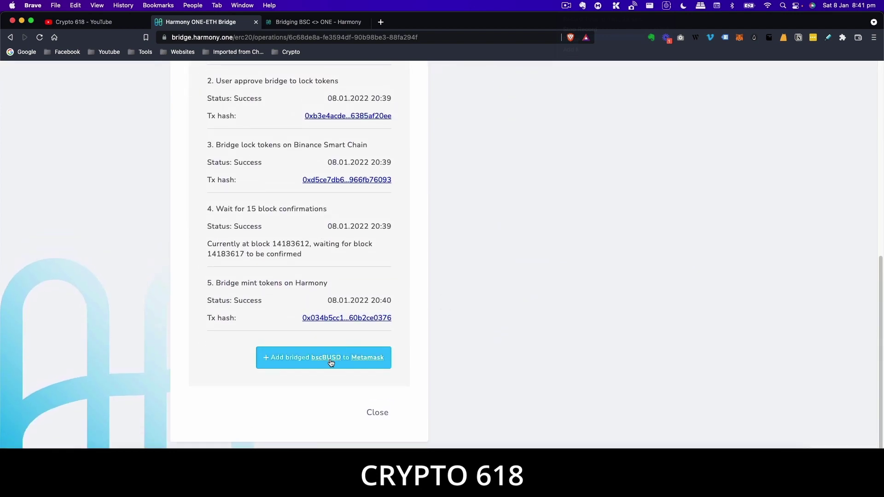
left_click(330, 359)
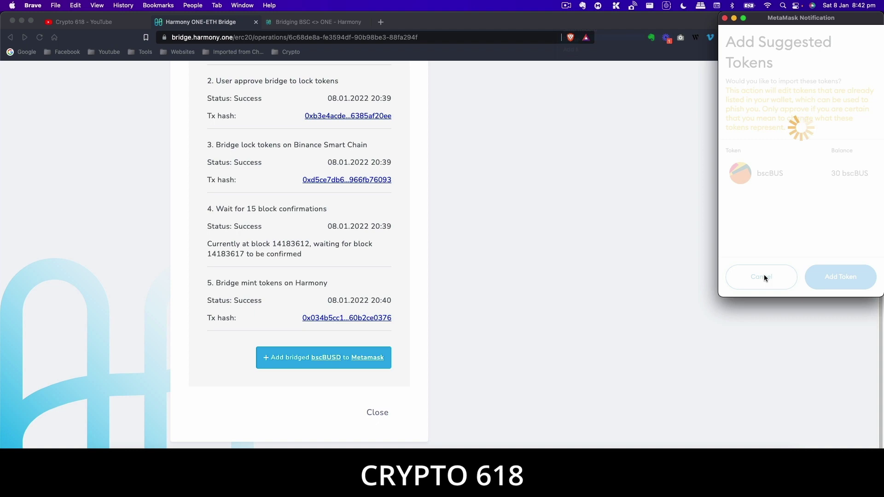
Close the bridge steps and check MetaMask's assets, where 30 bscBUS is listed.
left_click(380, 415)
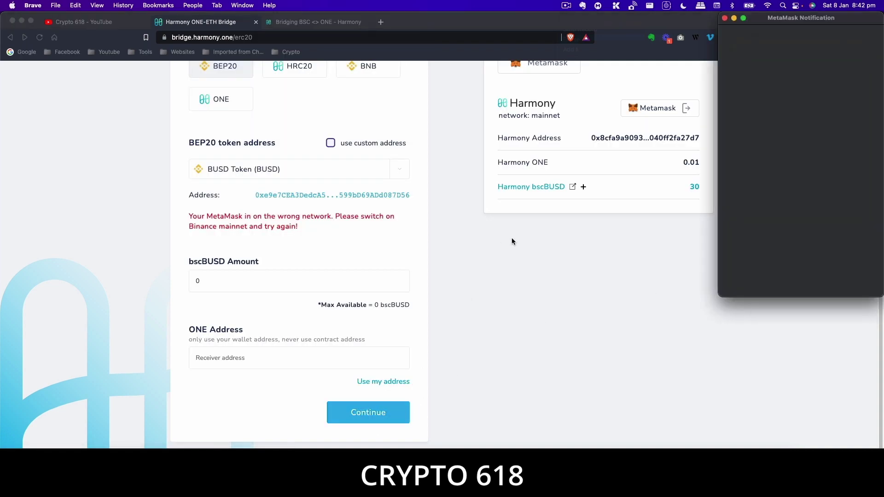
scroll(512, 242, "up", 3)
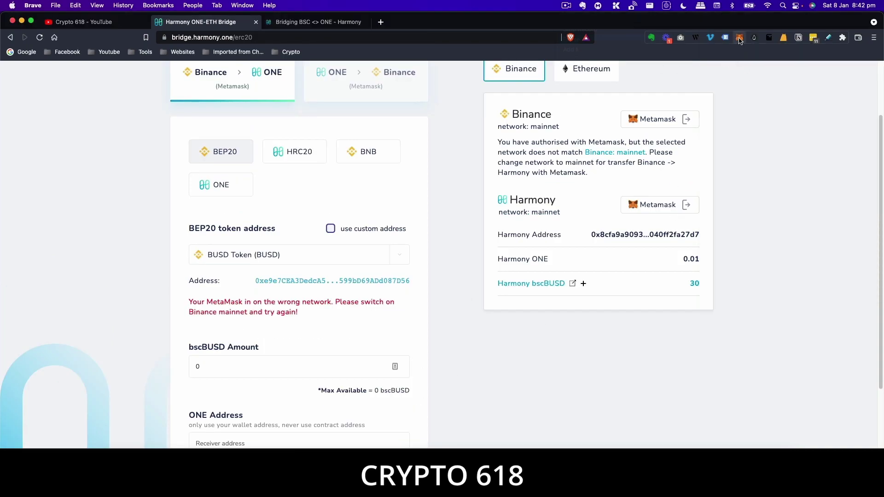
left_click(739, 39)
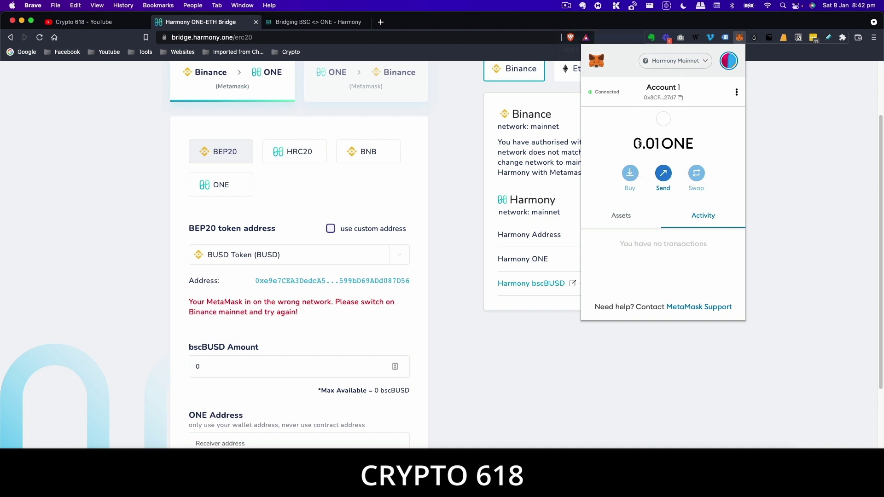
left_click_drag(634, 145, 691, 141)
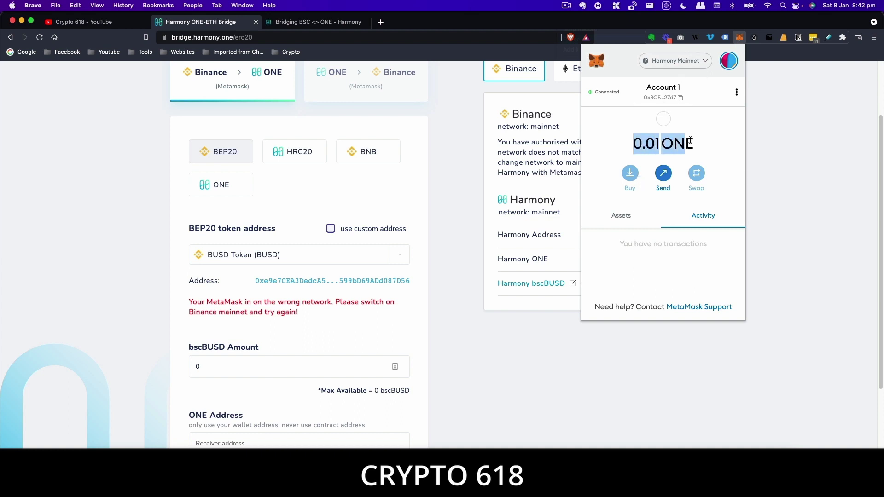
left_click(625, 216)
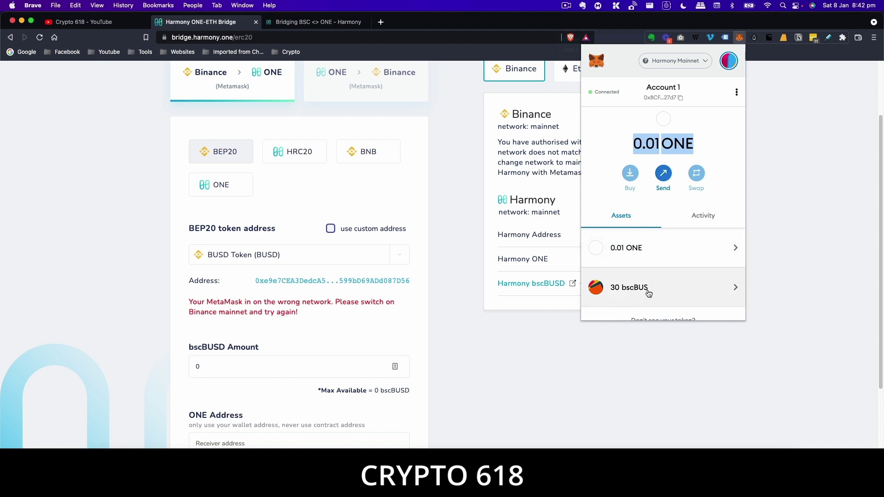
scroll(659, 289, "down", 2)
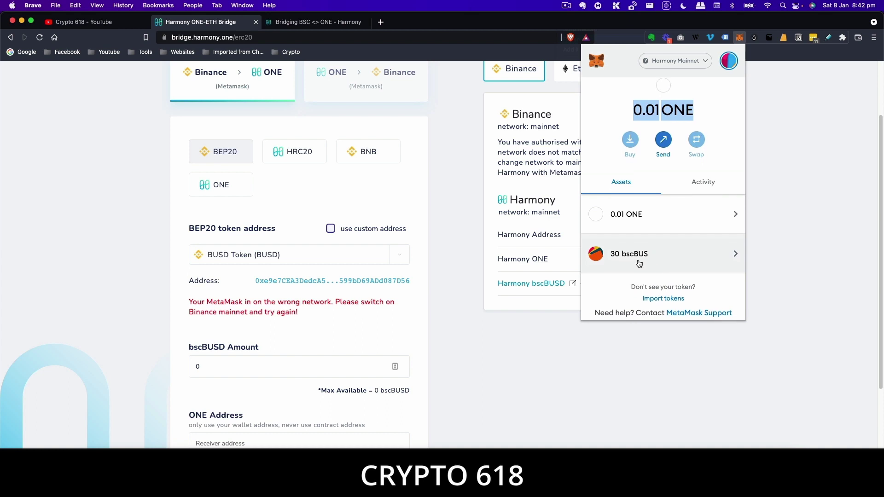
left_click(662, 257)
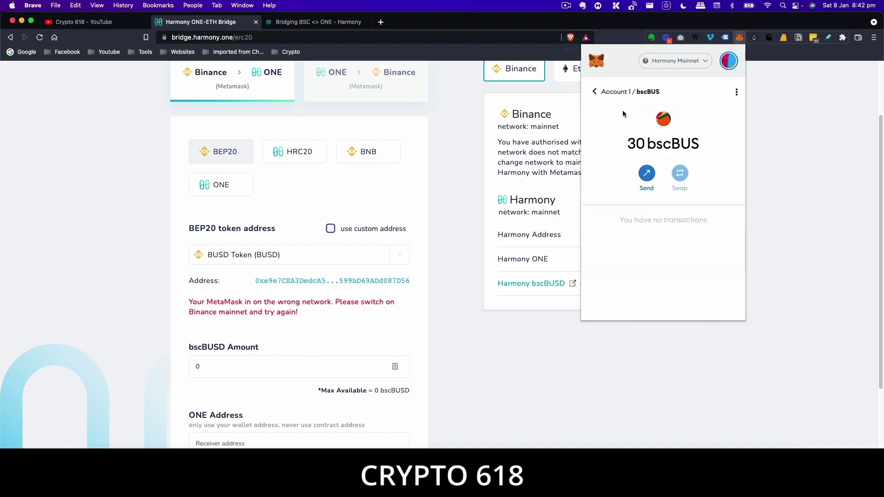
left_click(615, 91)
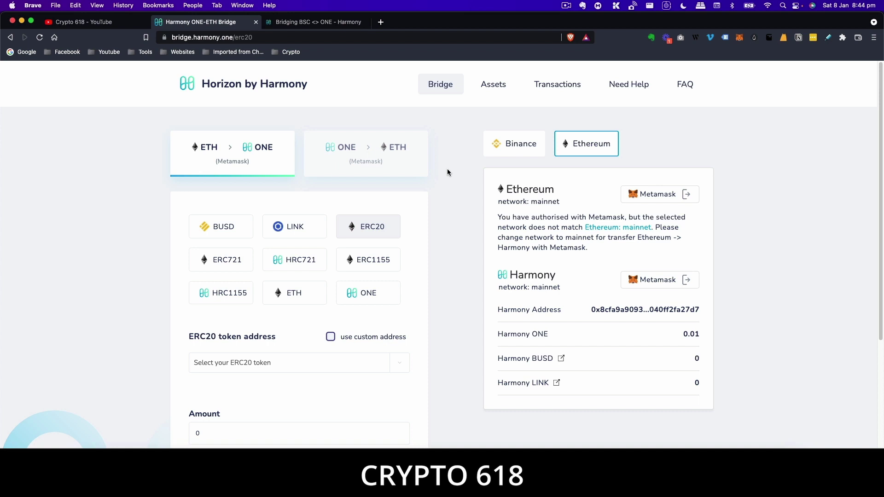
Choose Binance, the ONE → Binance direction, and BUSD Token as the BEP20 token.
left_click(521, 150)
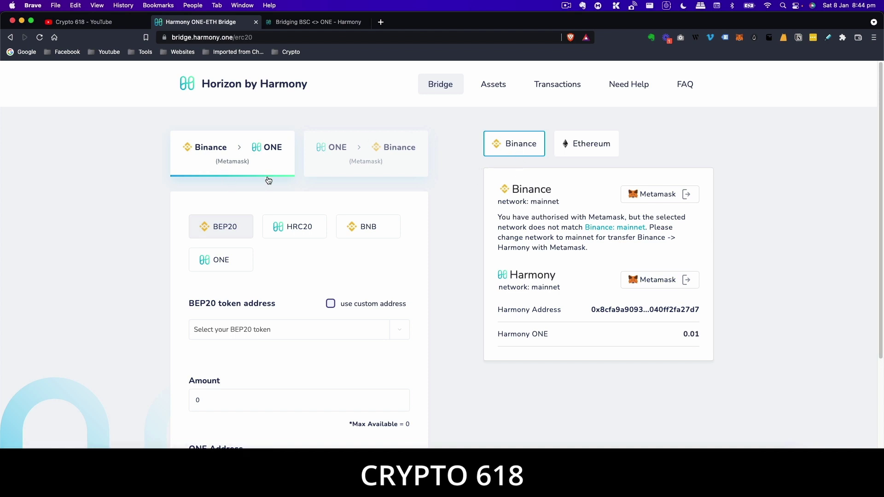
left_click(374, 161)
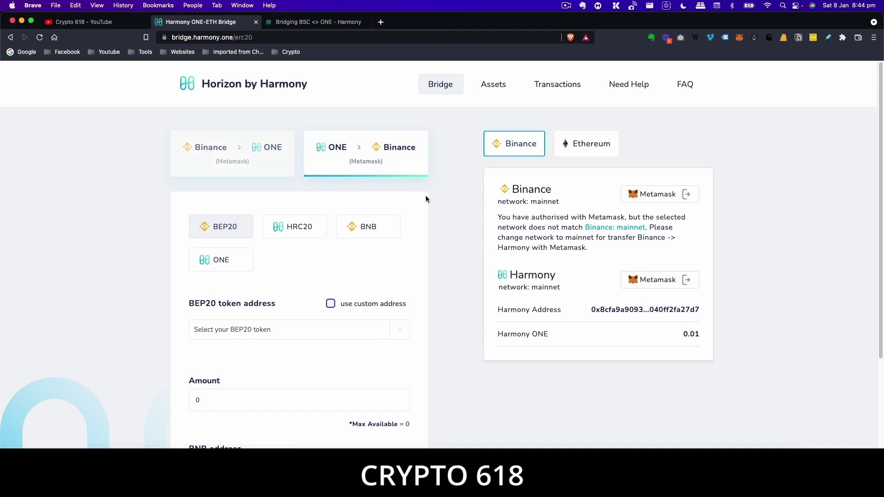
scroll(450, 220, "down", 2)
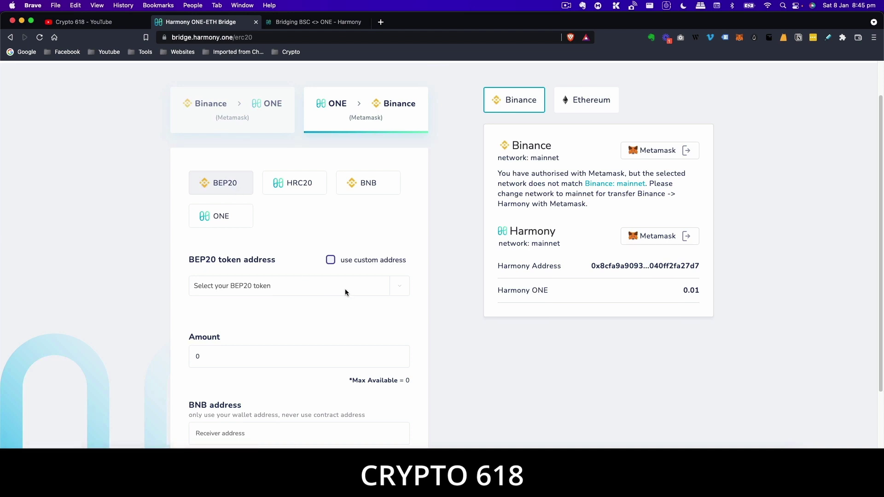
scroll(357, 276, "down", 2)
left_click(400, 244)
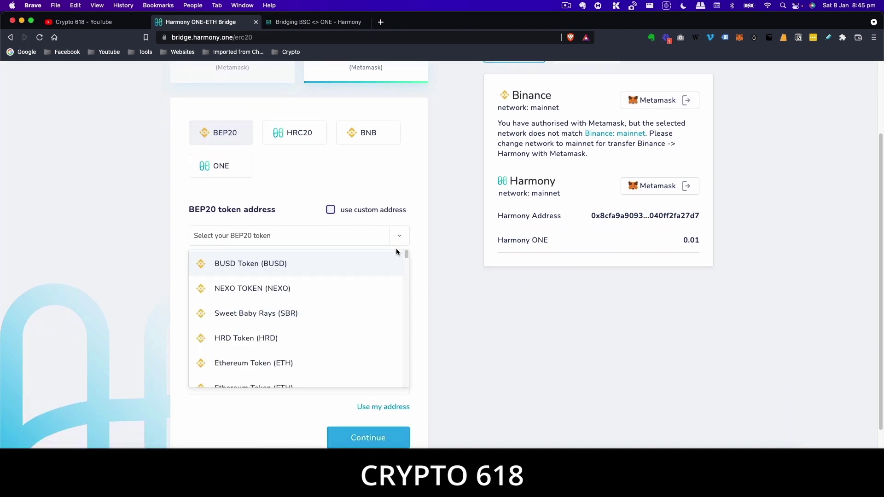
left_click(256, 263)
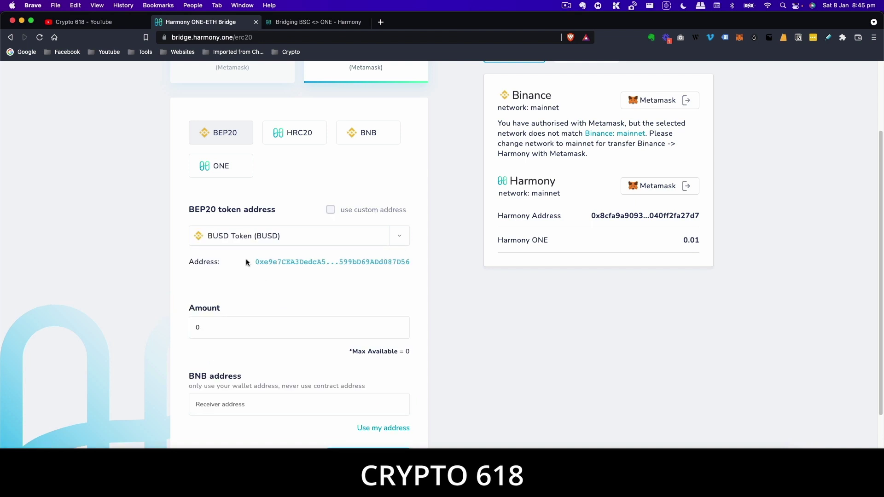
Enter 30 bscBUSD as the amount and use the wallet's own address as BNB receiver.
scroll(452, 243, "down", 1)
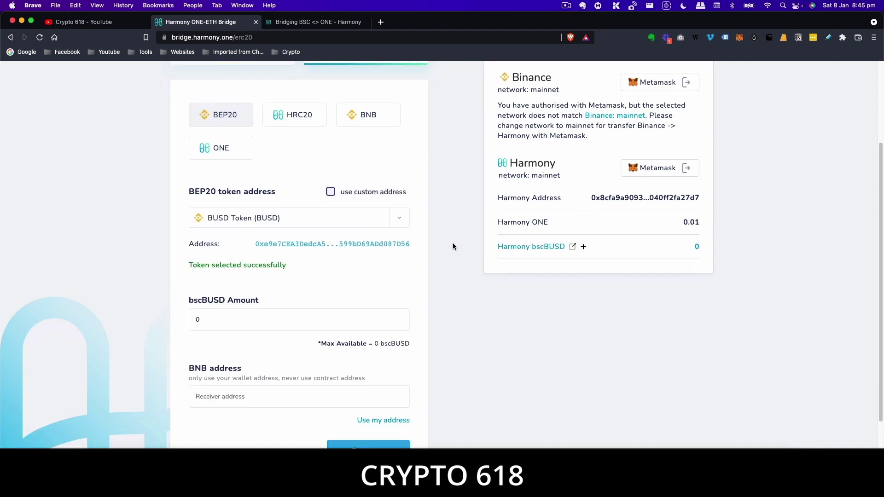
scroll(452, 244, "down", 2)
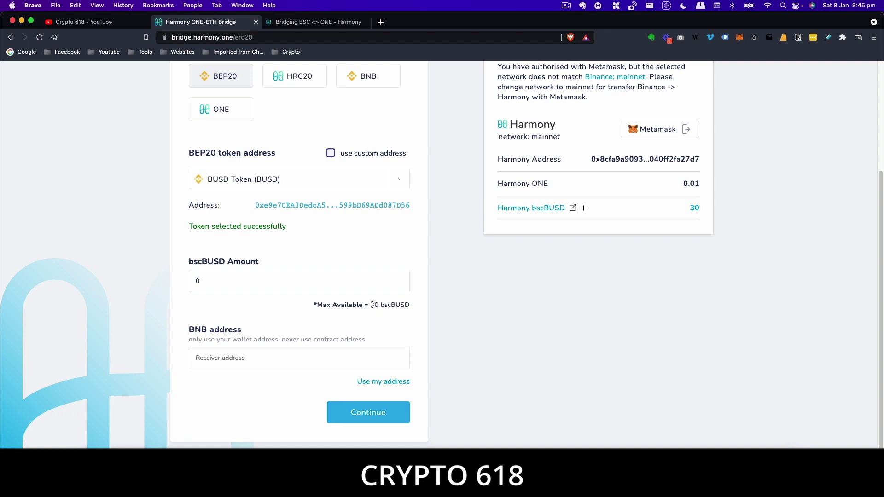
left_click_drag(372, 305, 411, 307)
left_click_drag(215, 281, 184, 281)
type("0")
left_click(389, 382)
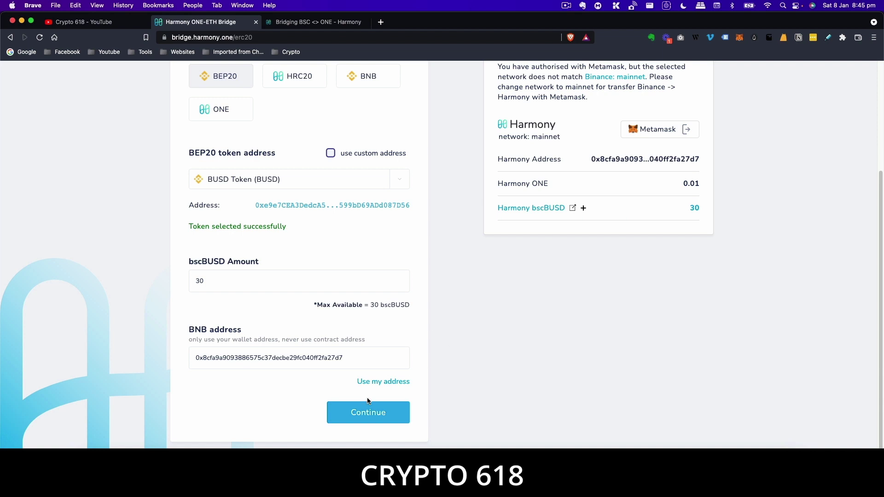
scroll(442, 285, "up", 3)
scroll(438, 253, "up", 2)
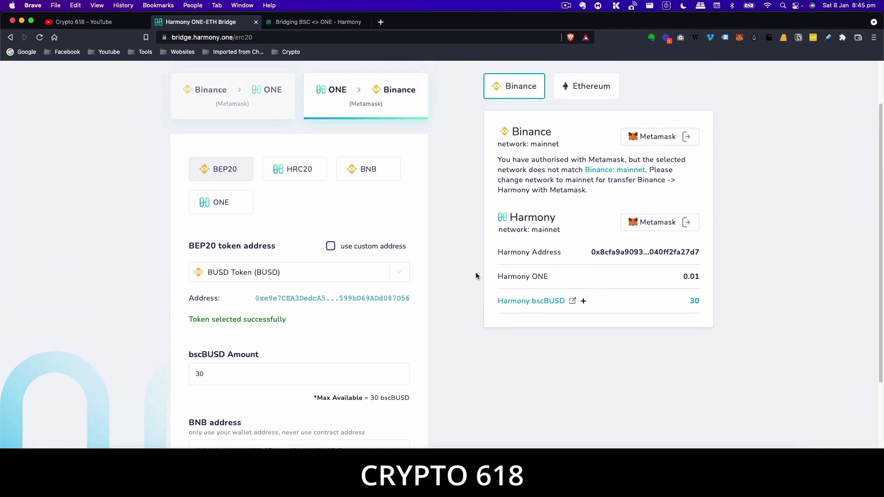
scroll(525, 308, "down", 2)
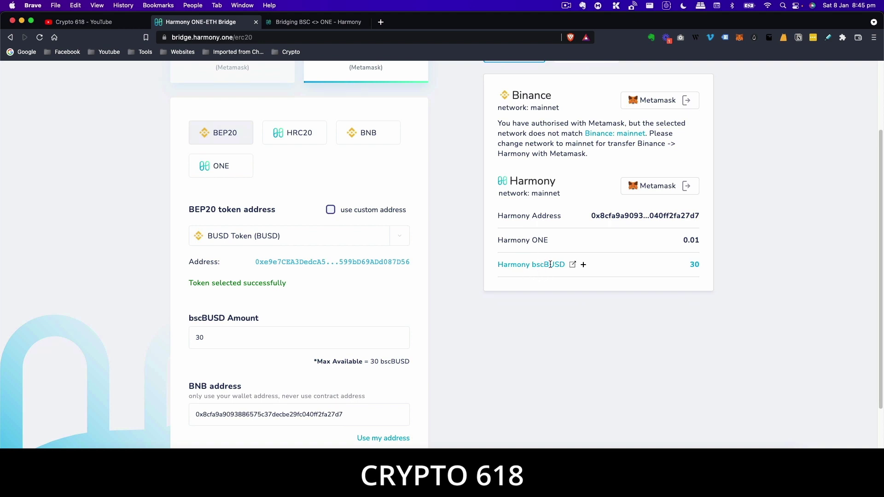
scroll(550, 265, "up", 3)
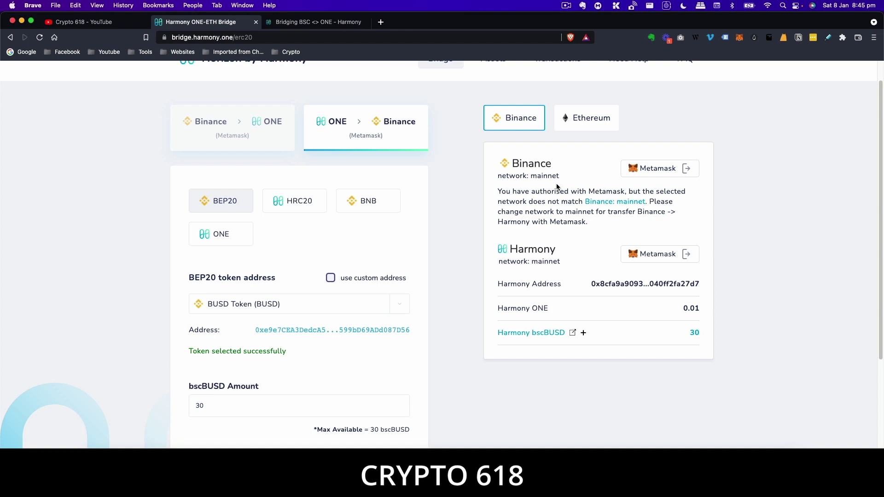
scroll(554, 208, "down", 3)
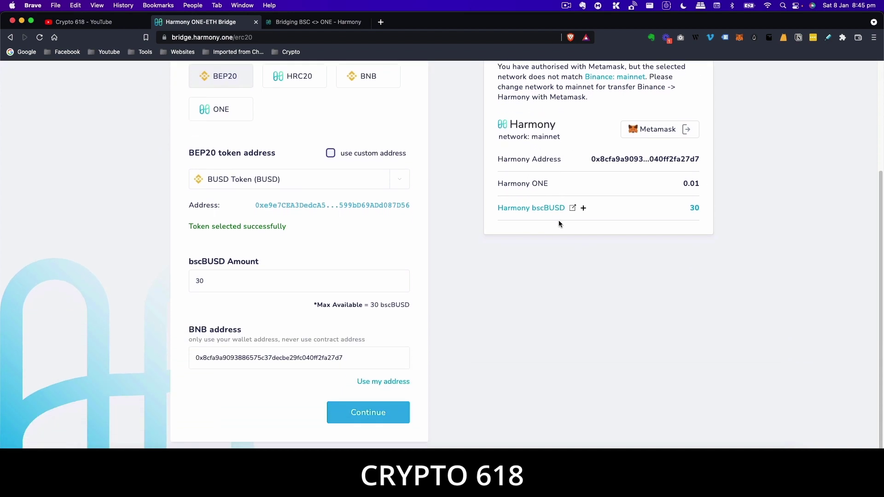
scroll(559, 220, "up", 4)
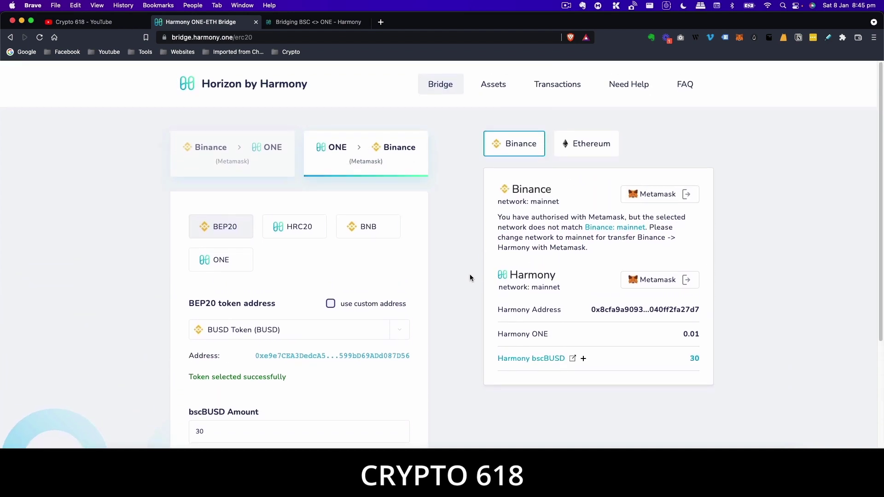